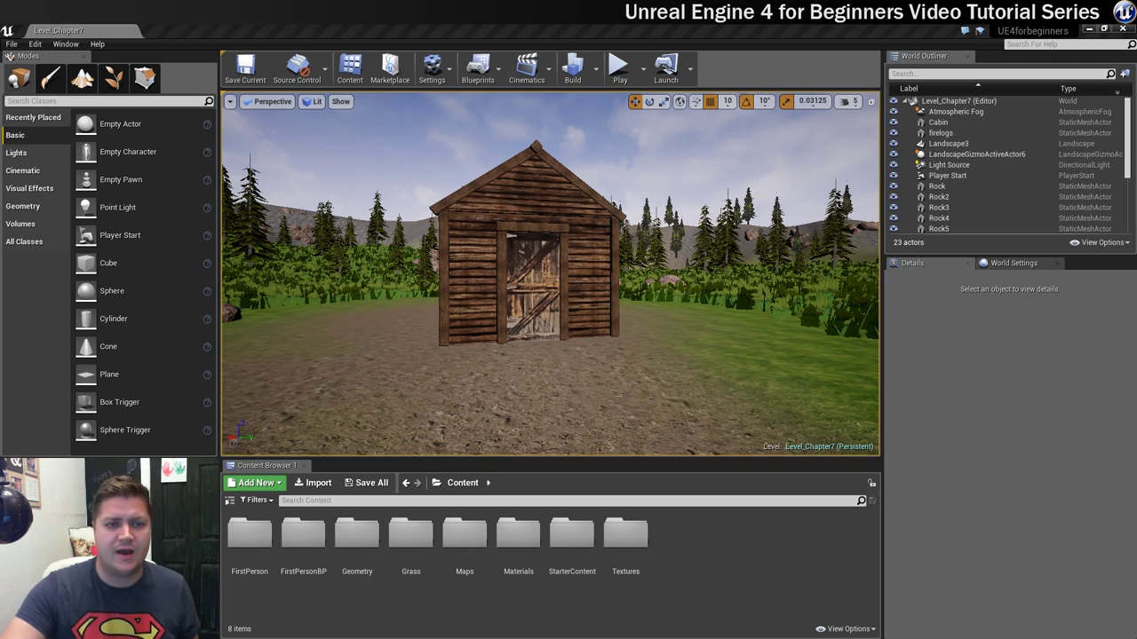
Step: Select the level's Light Source directional light and focus the viewport on it, framed above the cabin and path
left_click(943, 169)
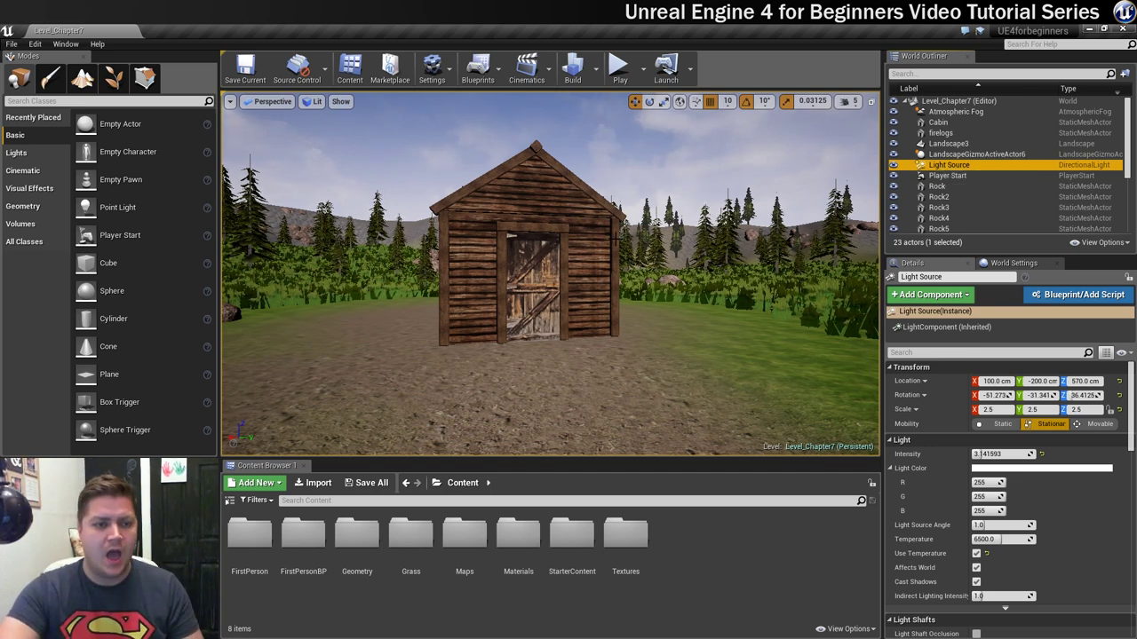
key("f")
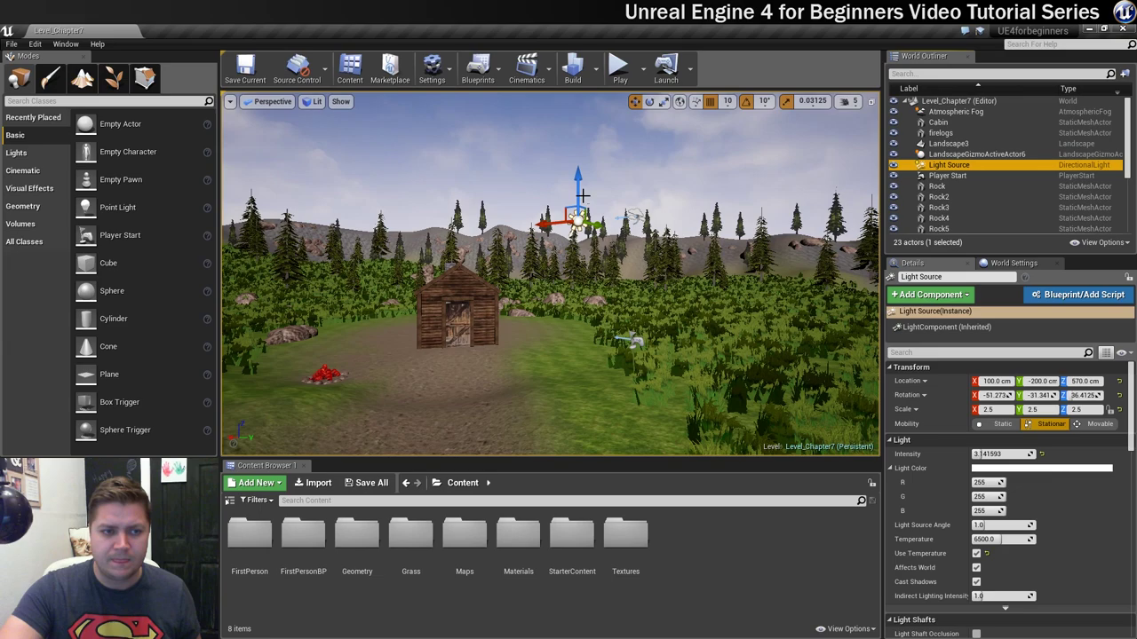
left_click_drag(583, 196, 746, 240, "alt")
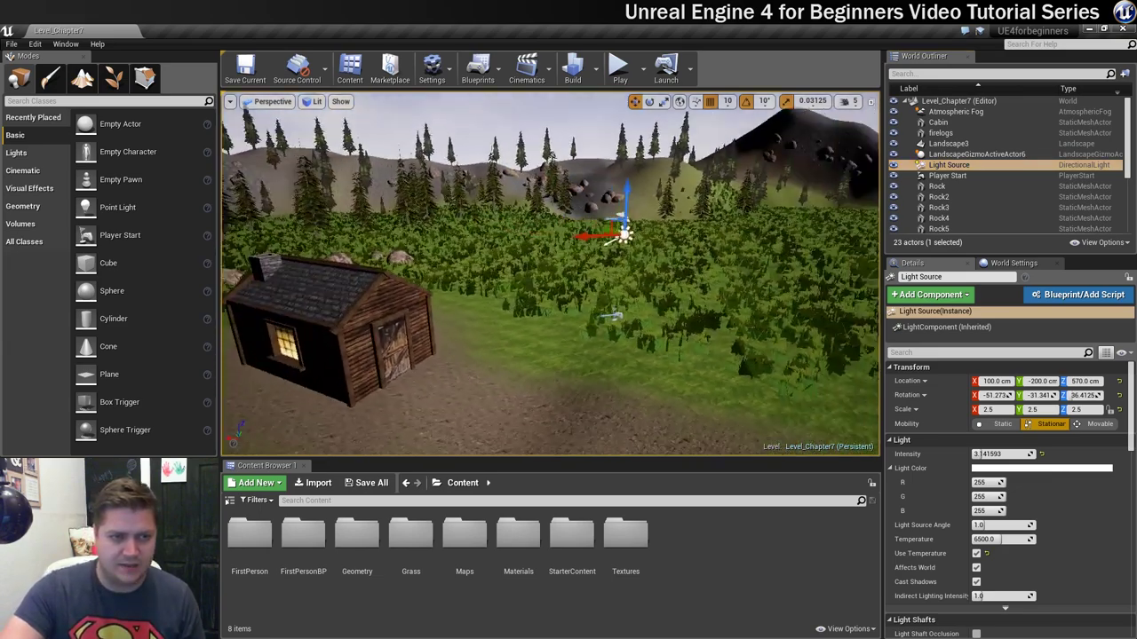
left_click_drag(520, 200, 395, 207, "alt")
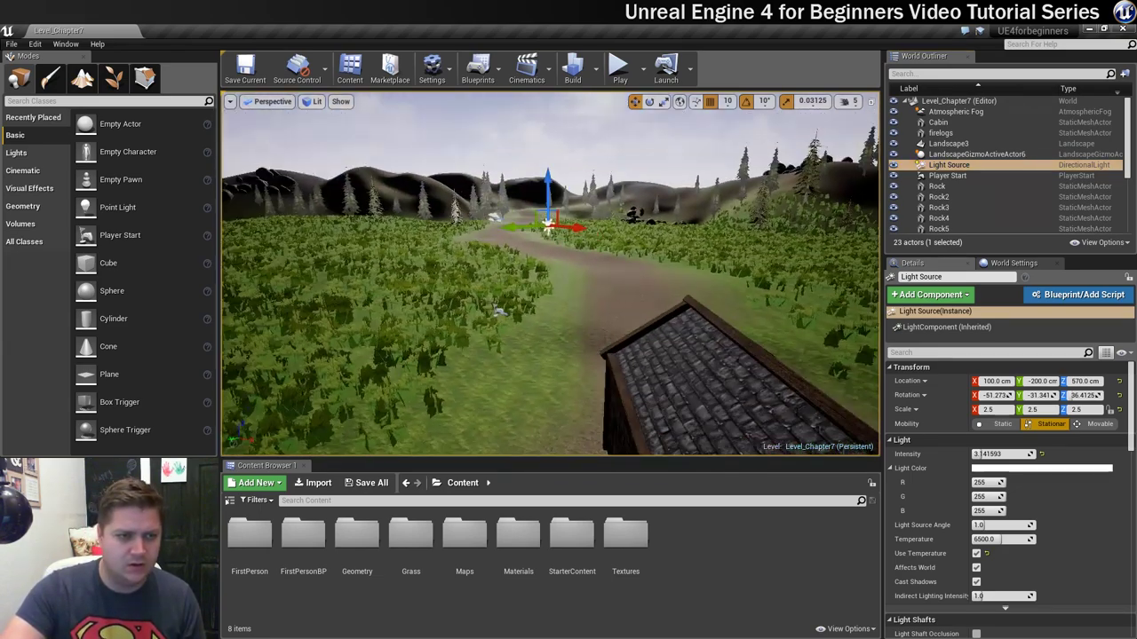
scroll(507, 226, "up", 3)
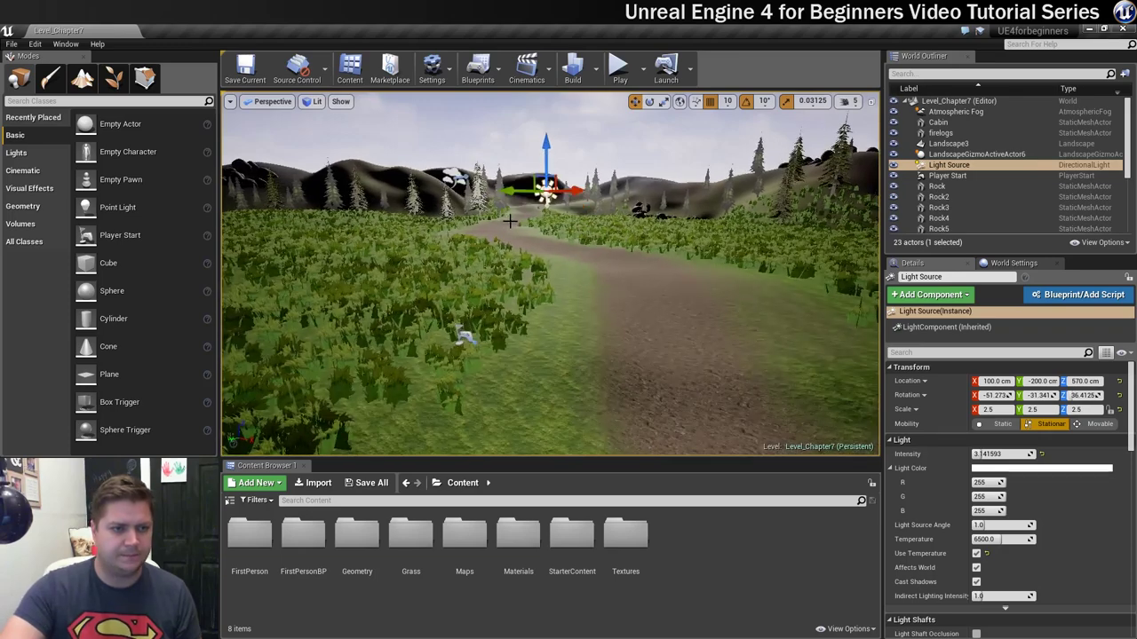
middle_click_drag(506, 225, 480, 160)
right_click_drag(618, 301, 617, 310)
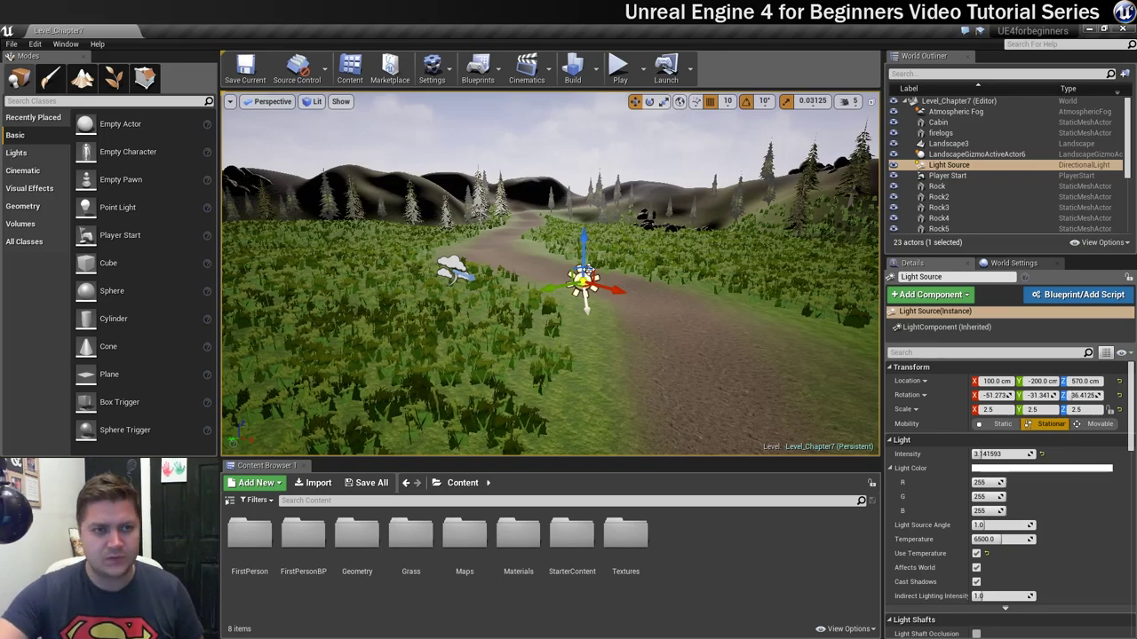
Step: Activate rotation for the Light Source and try turning it about its vertical axis
key("e")
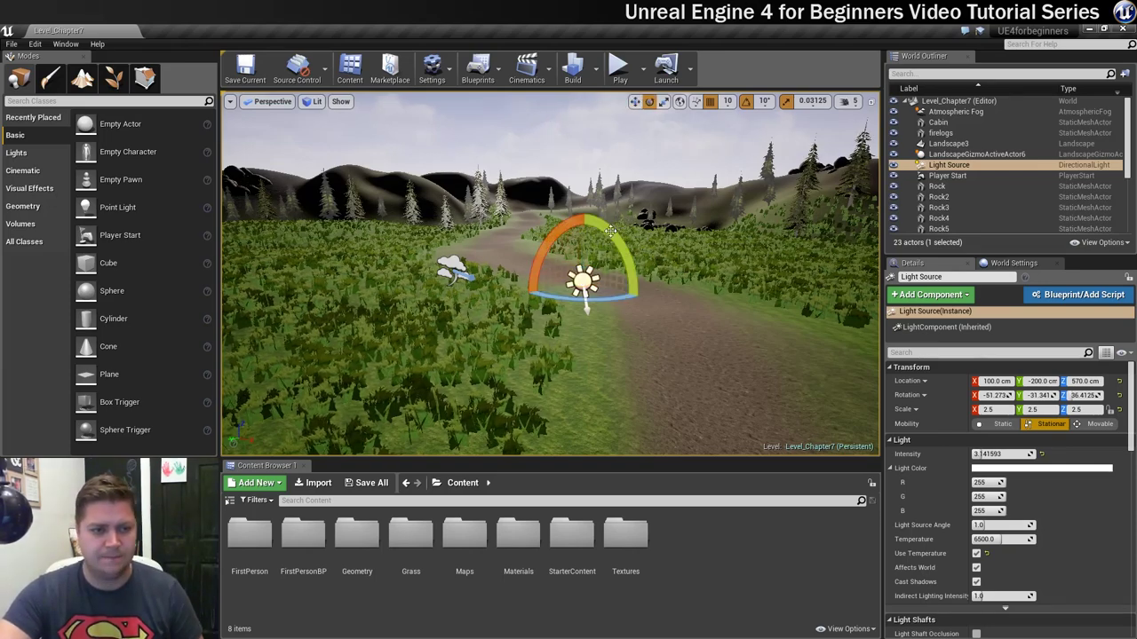
right_click_drag(622, 222, 568, 280)
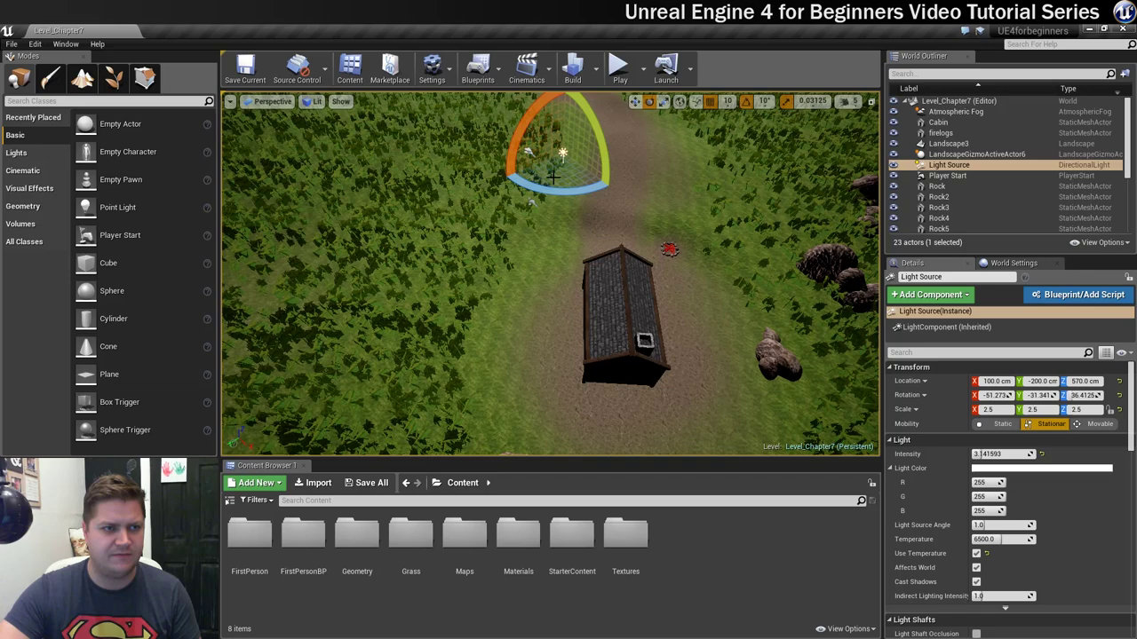
left_click_drag(548, 181, 609, 188)
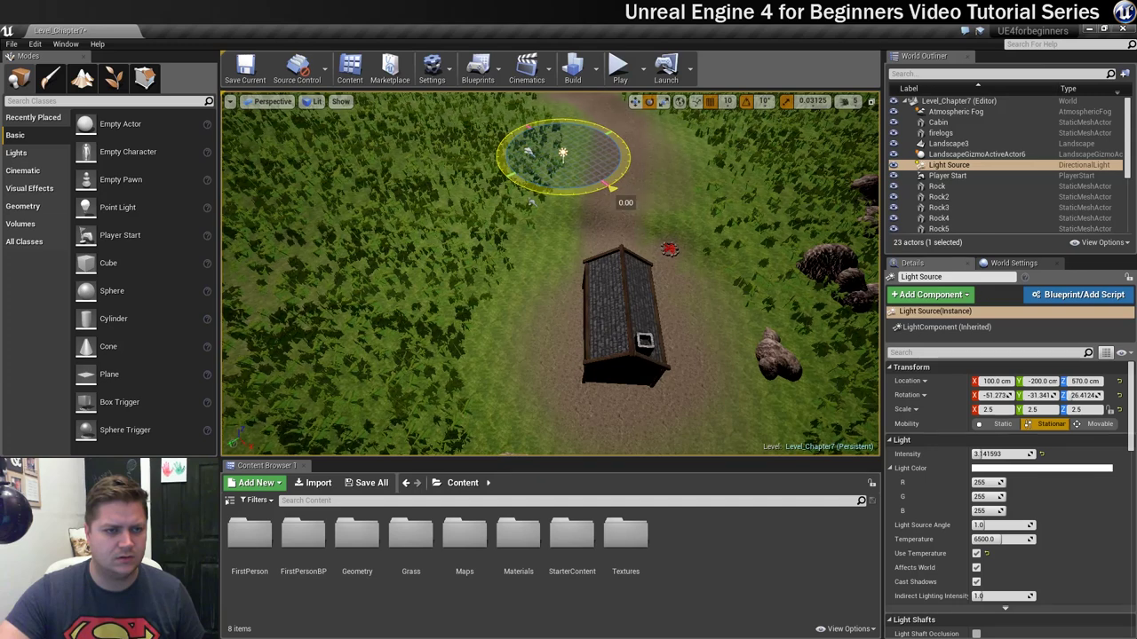
Step: Set the Shadows quality to High in the engine scalability settings
left_click(432, 69)
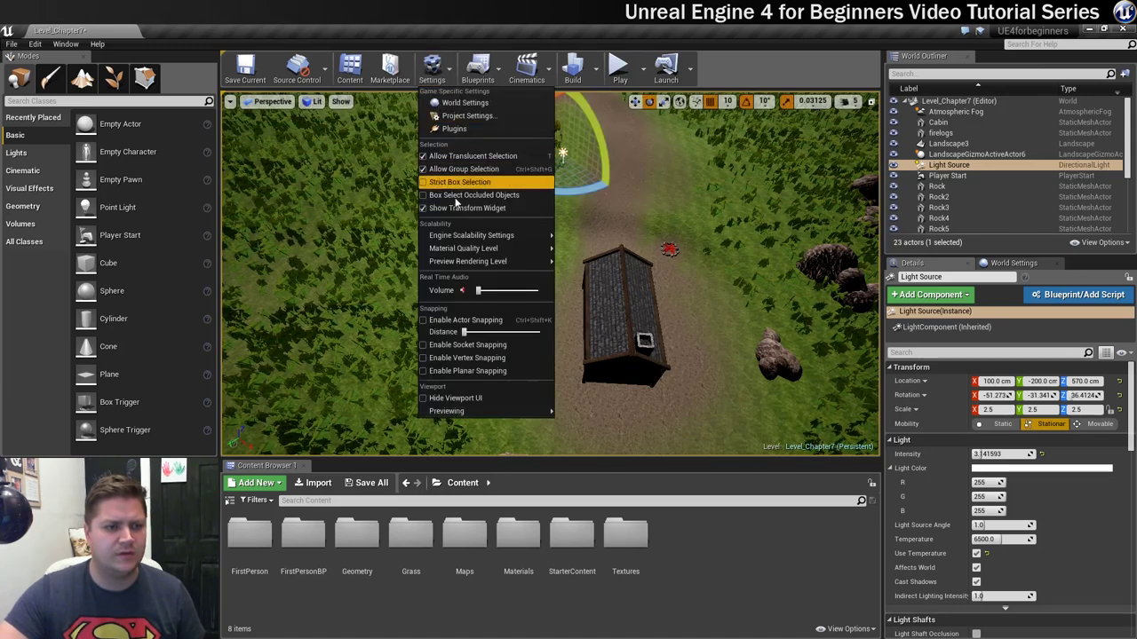
mouse_move(499, 249)
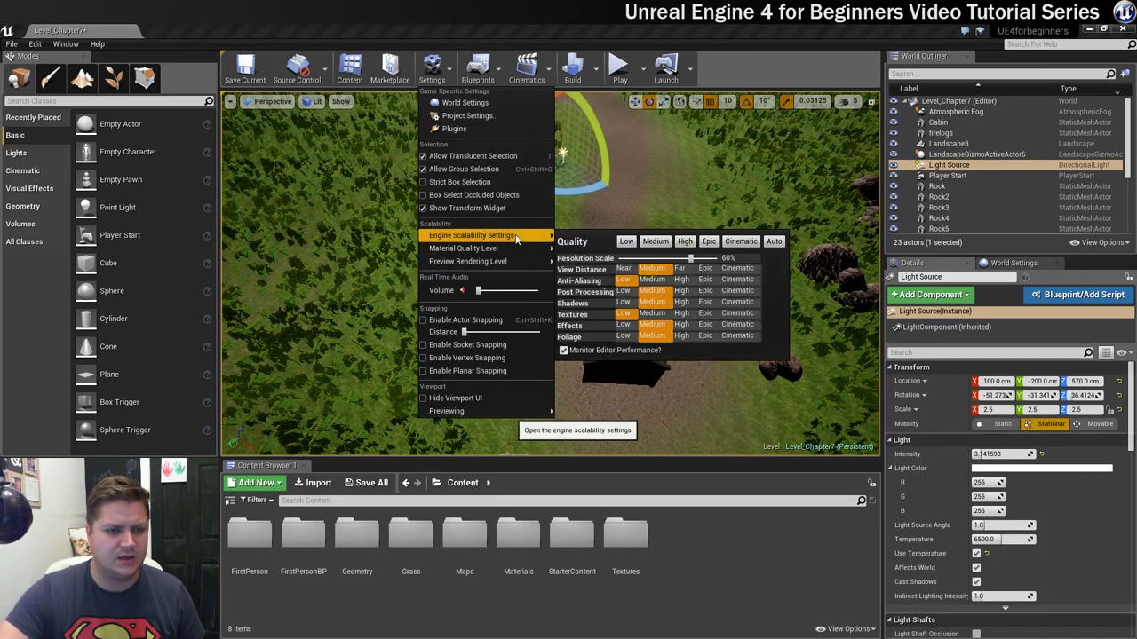
left_click(681, 302)
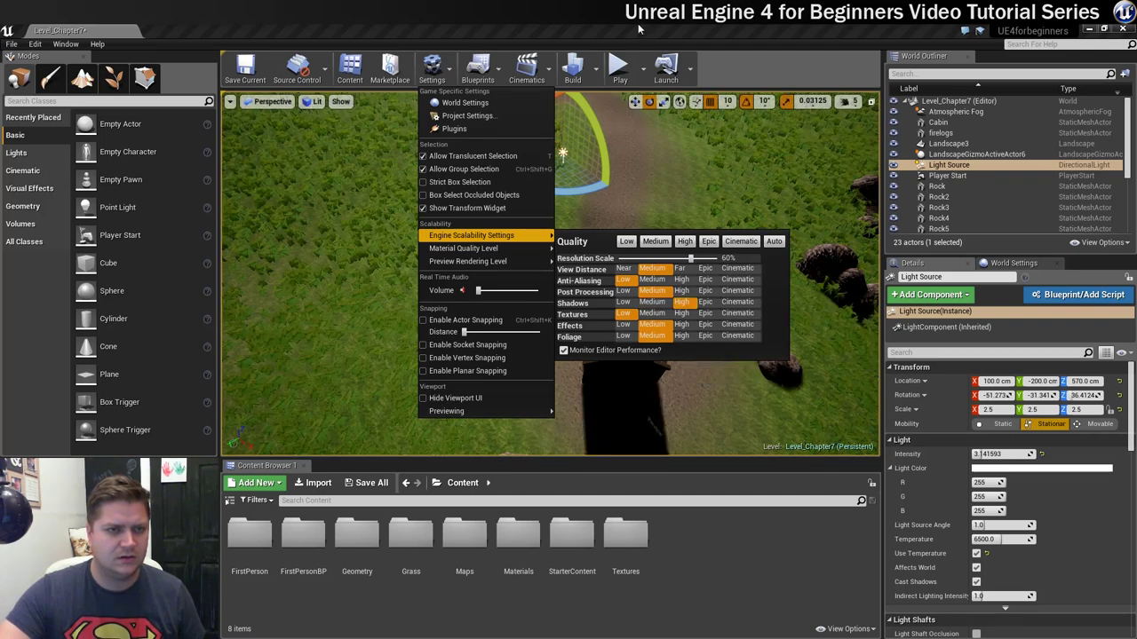
left_click(679, 416)
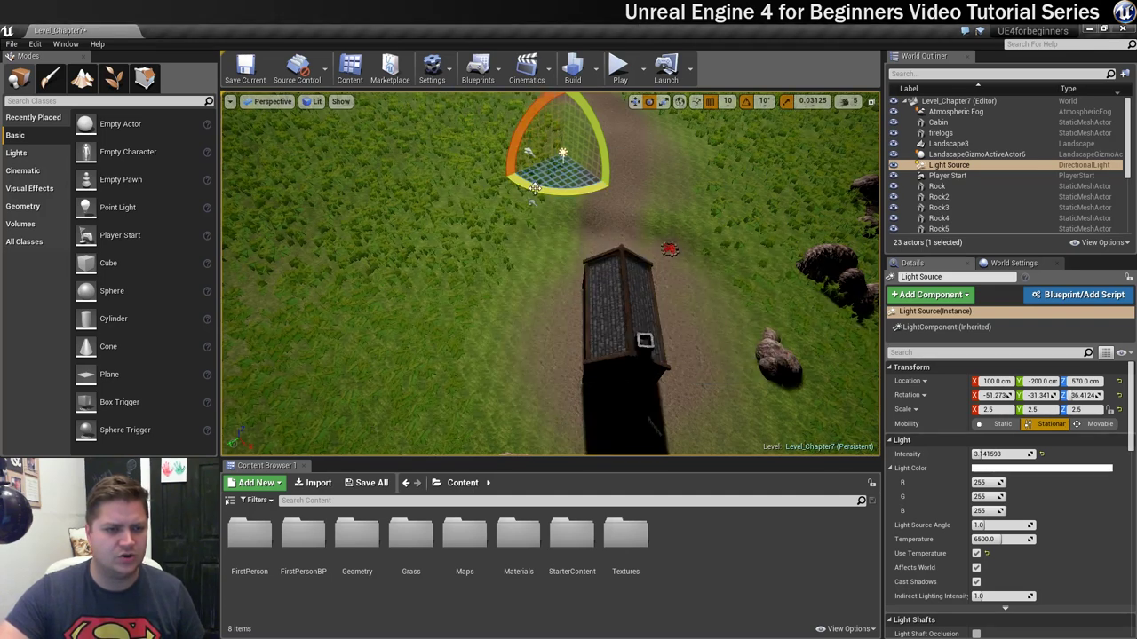
Step: Turn the Light Source about its vertical axis to about -3.6° and tilt it to a Y rotation of about -11.4°
left_click_drag(533, 188, 633, 168)
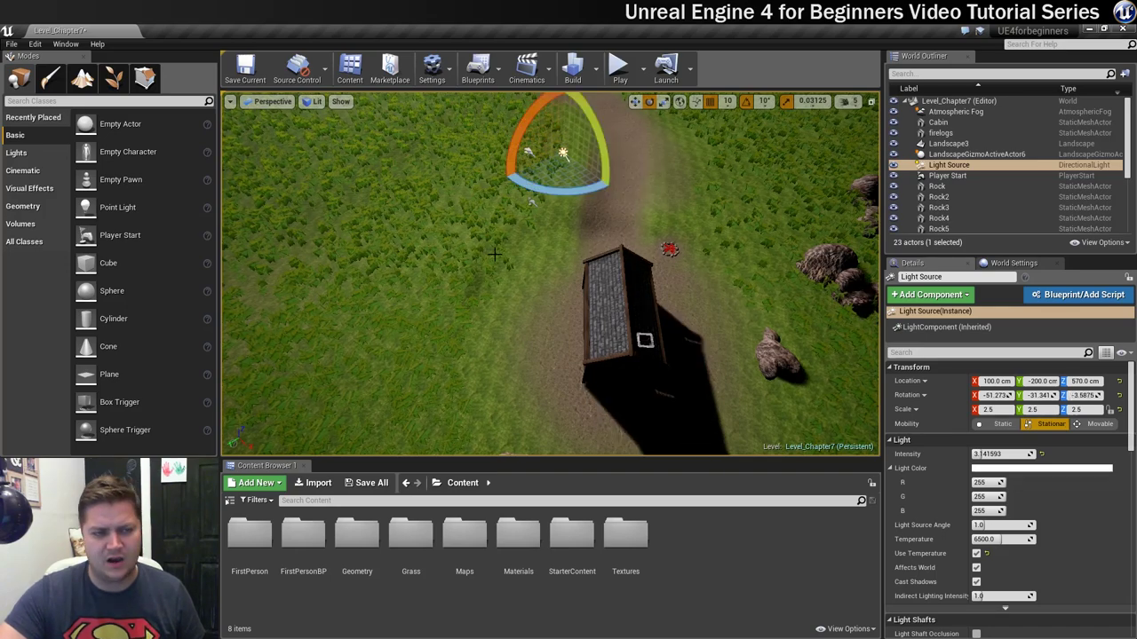
right_click_drag(512, 256, 466, 128)
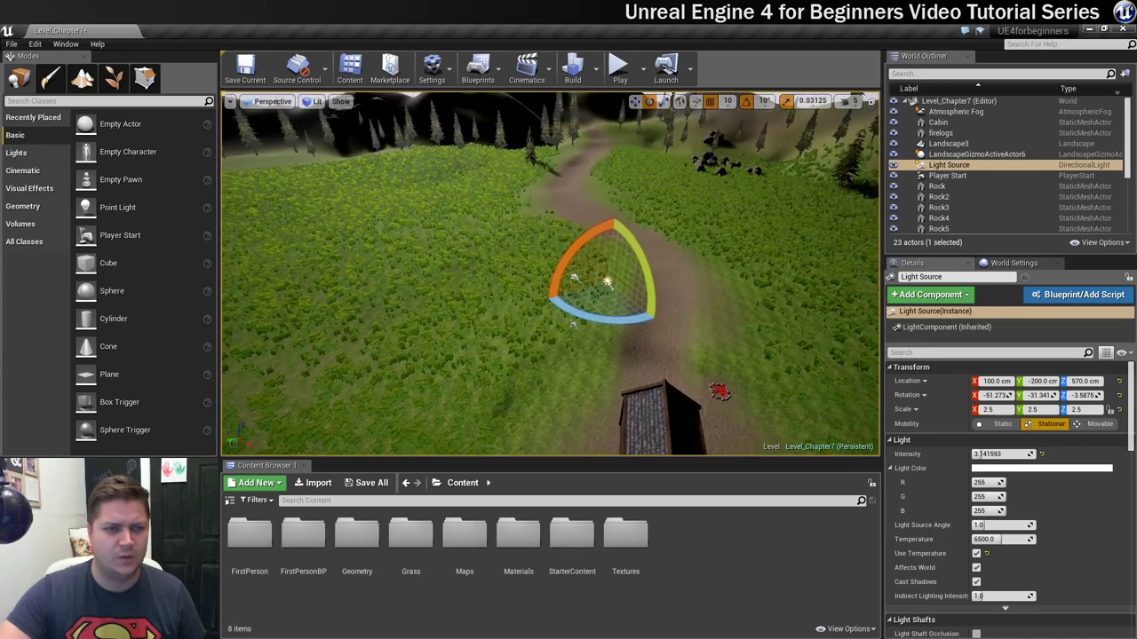
mouse_move(514, 215)
right_mouse_down()
mouse_move(515, 202)
mouse_move(515, 218)
right_mouse_up()
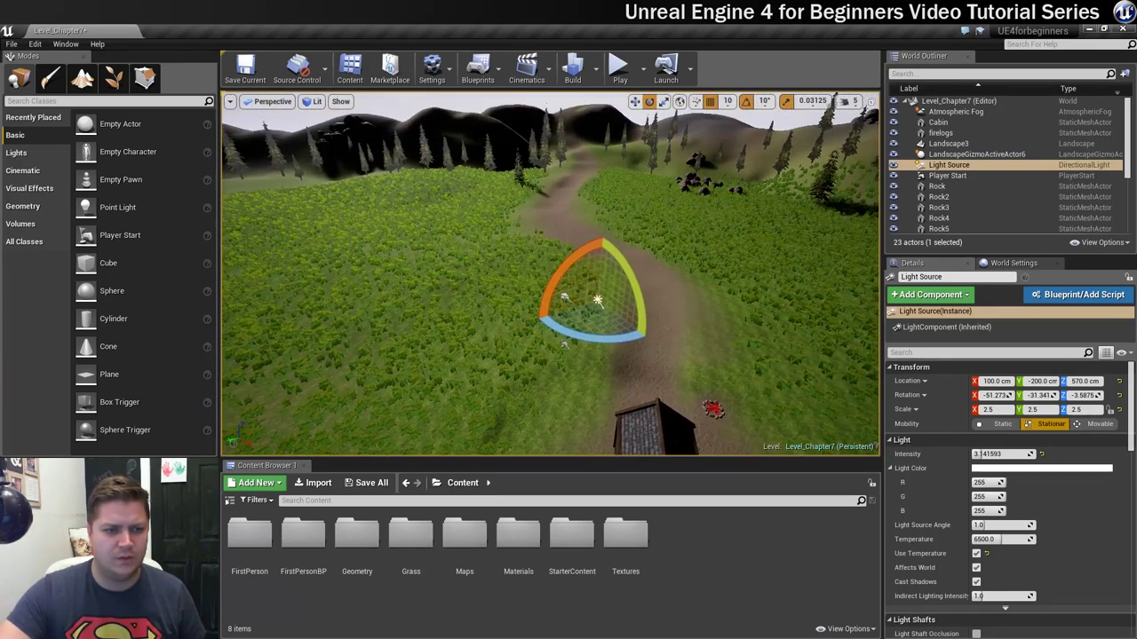
mouse_move(636, 291)
left_mouse_down()
mouse_move(647, 333)
mouse_move(621, 286)
left_mouse_up()
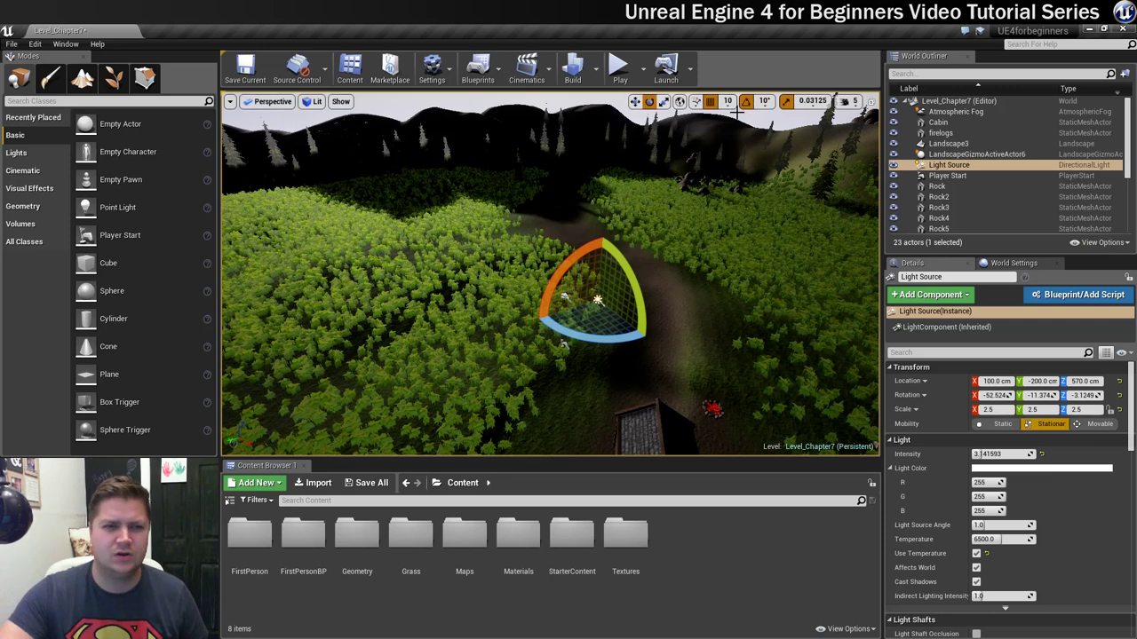
Step: Set the rotation snap to 5° and tilt the Light Source by -5° to a Y rotation of about -16.4°
left_click(763, 102)
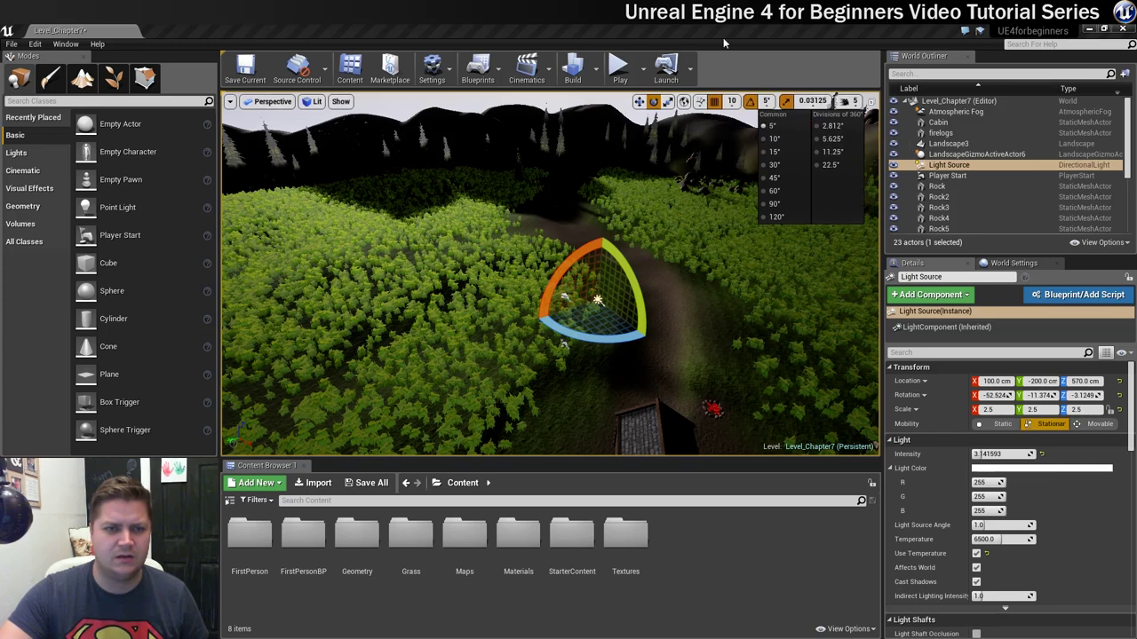
left_click(764, 126)
left_click_drag(621, 260, 652, 351)
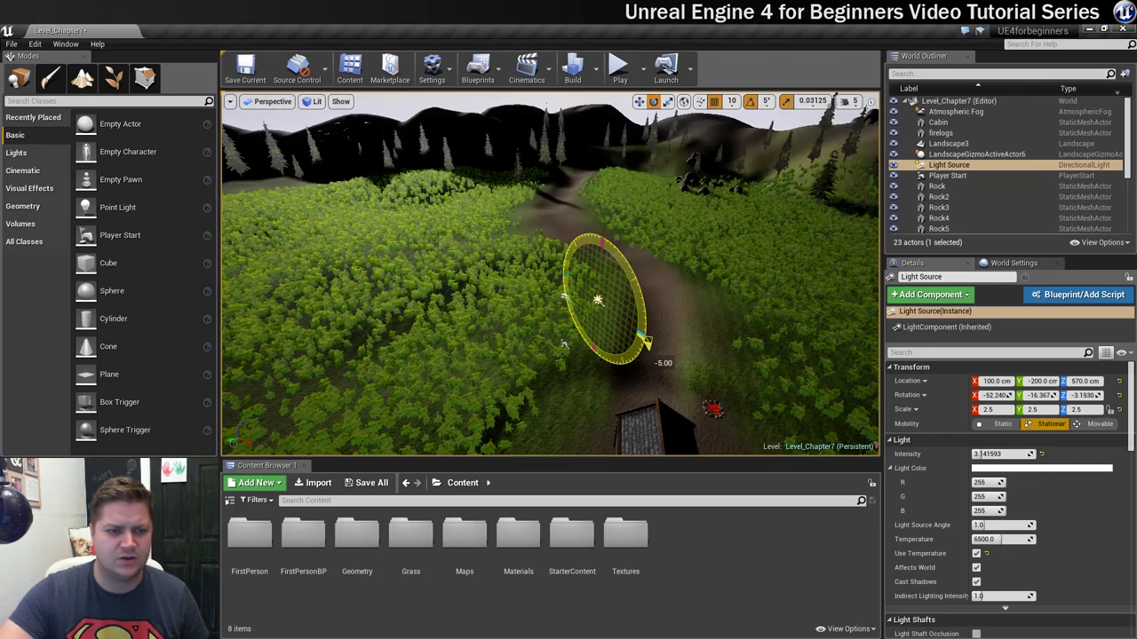
right_click_drag(680, 218, 799, 282)
right_click_drag(604, 249, 687, 216)
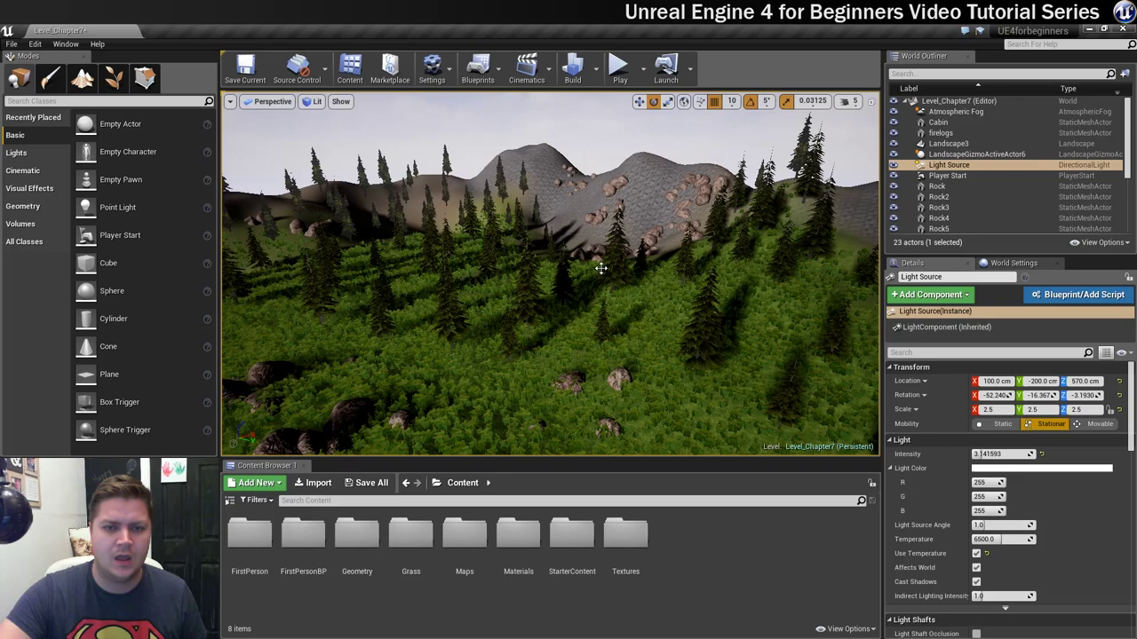
right_click_drag(627, 267, 311, 268)
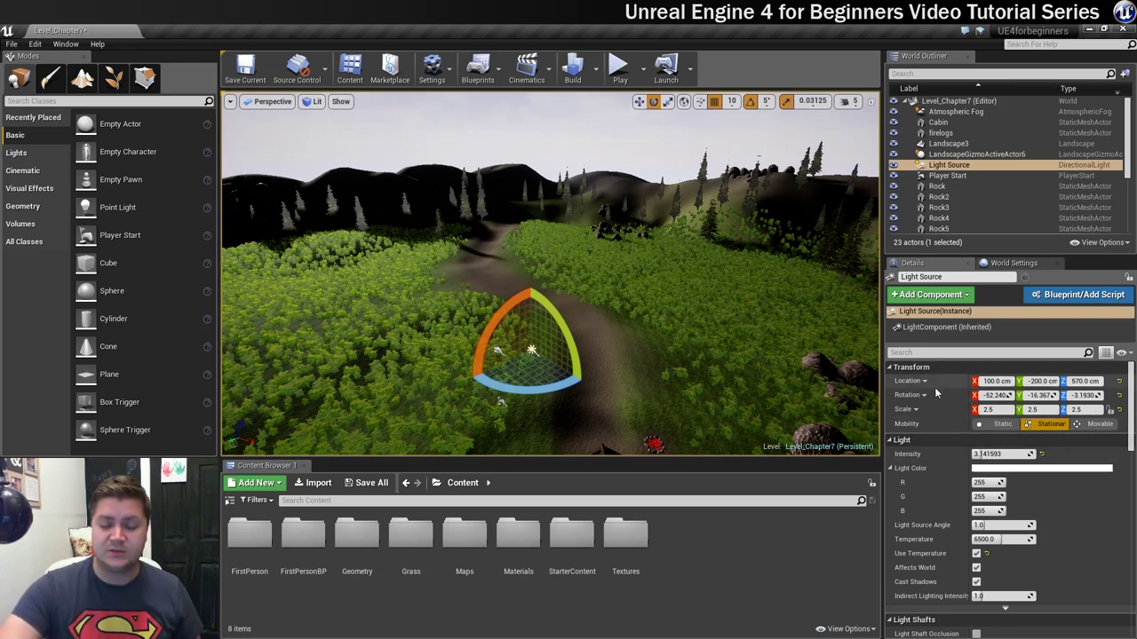
Step: Set the Light Source's light color to a pale orange, with hue 29, saturation 0.64 and value 1.0
left_click(1005, 471)
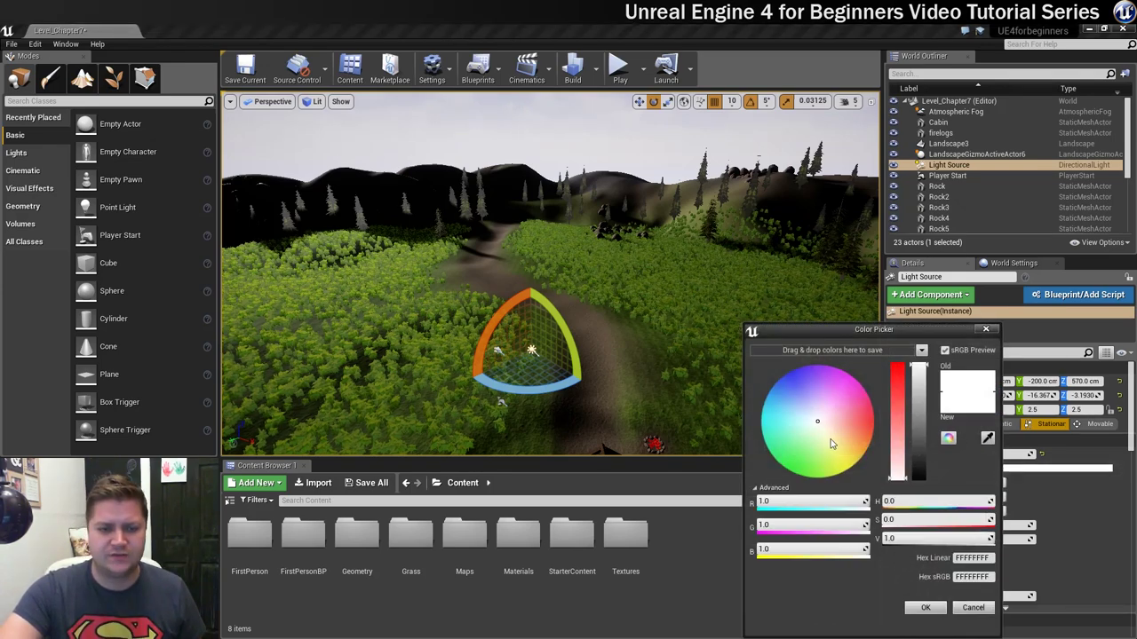
left_click_drag(818, 425, 863, 445)
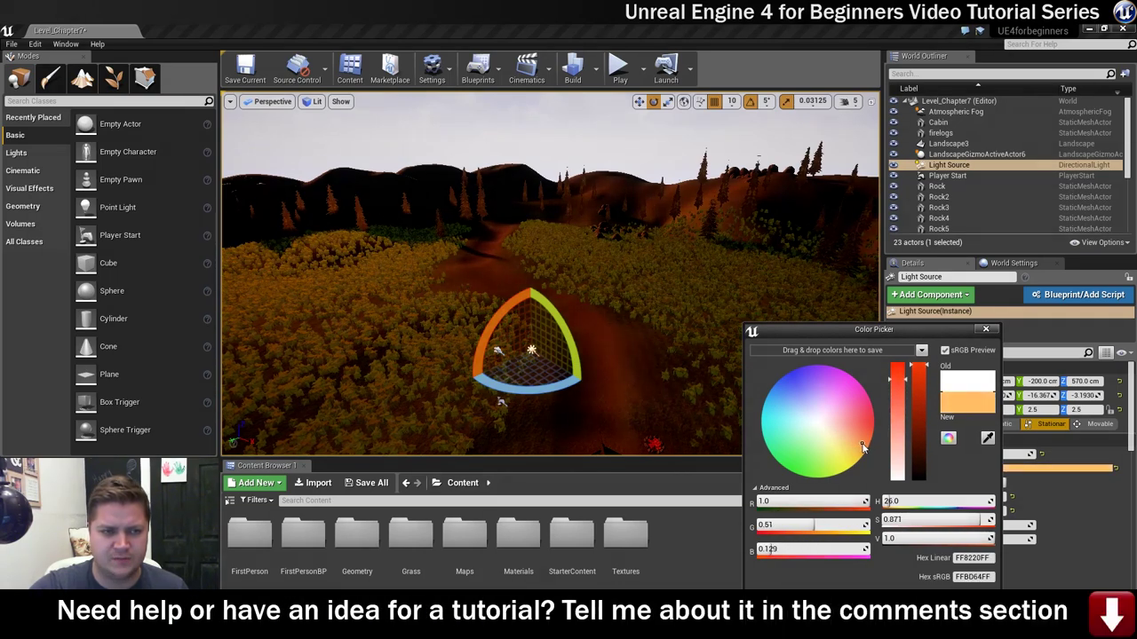
right_click_drag(659, 348, 853, 400)
right_click_drag(666, 396, 642, 352)
key("s")
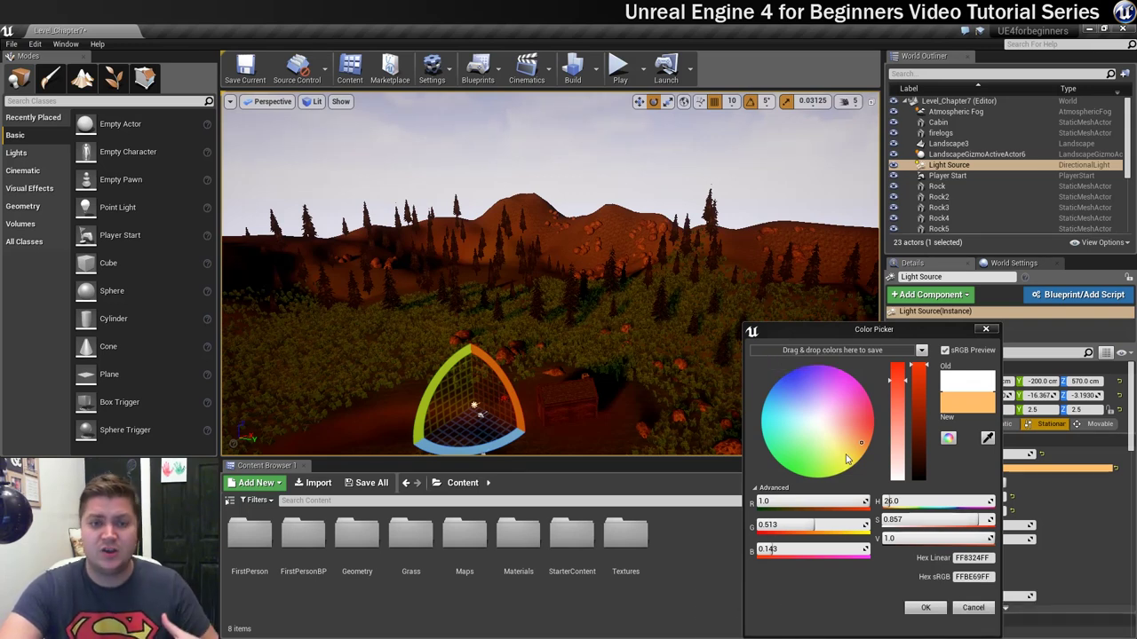
left_click_drag(860, 447, 860, 451)
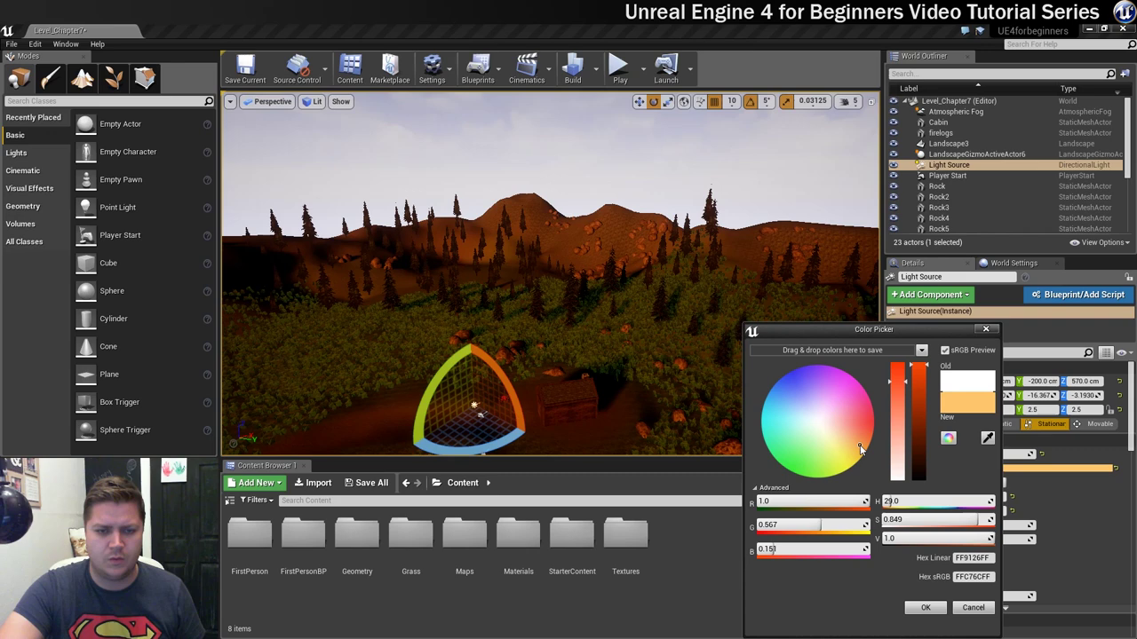
mouse_move(900, 382)
left_mouse_down()
mouse_move(903, 456)
mouse_move(889, 496)
mouse_move(903, 404)
left_mouse_up()
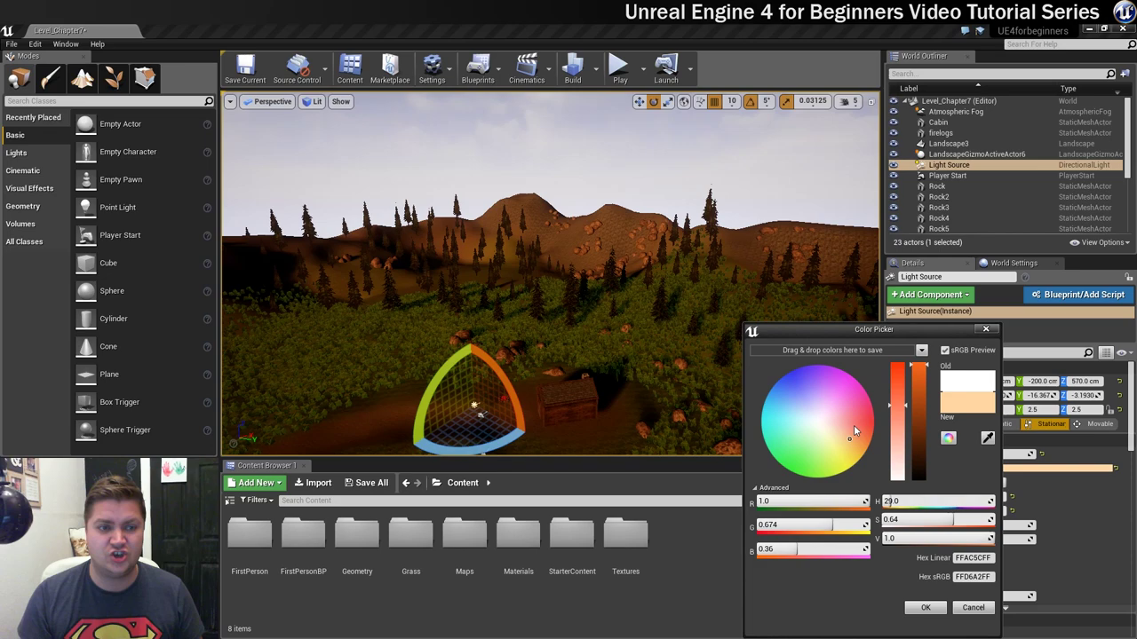
left_click(925, 607)
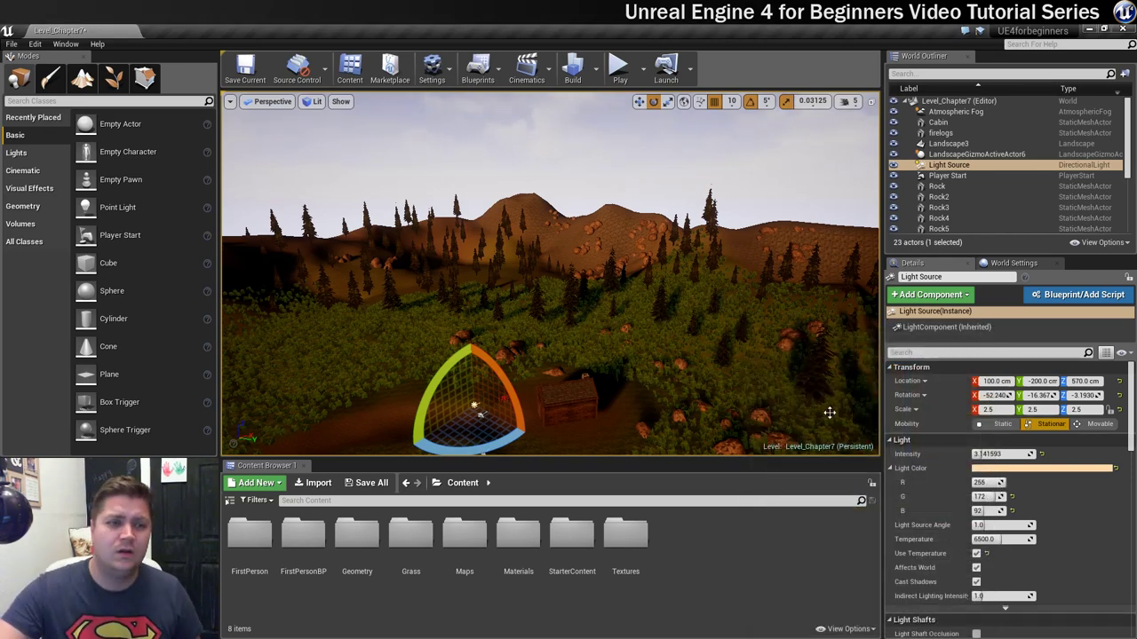
Step: Select the Sky Sphere and refresh its material so the sky matches the rotated Light Source
right_click_drag(680, 261, 698, 293)
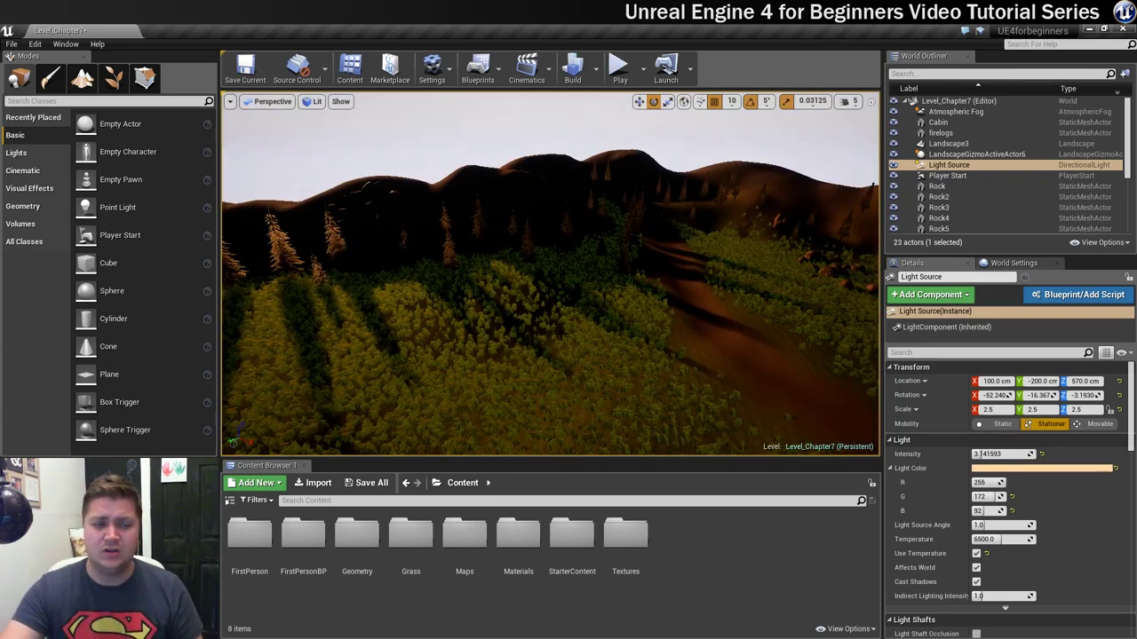
right_click_drag(586, 315, 588, 222)
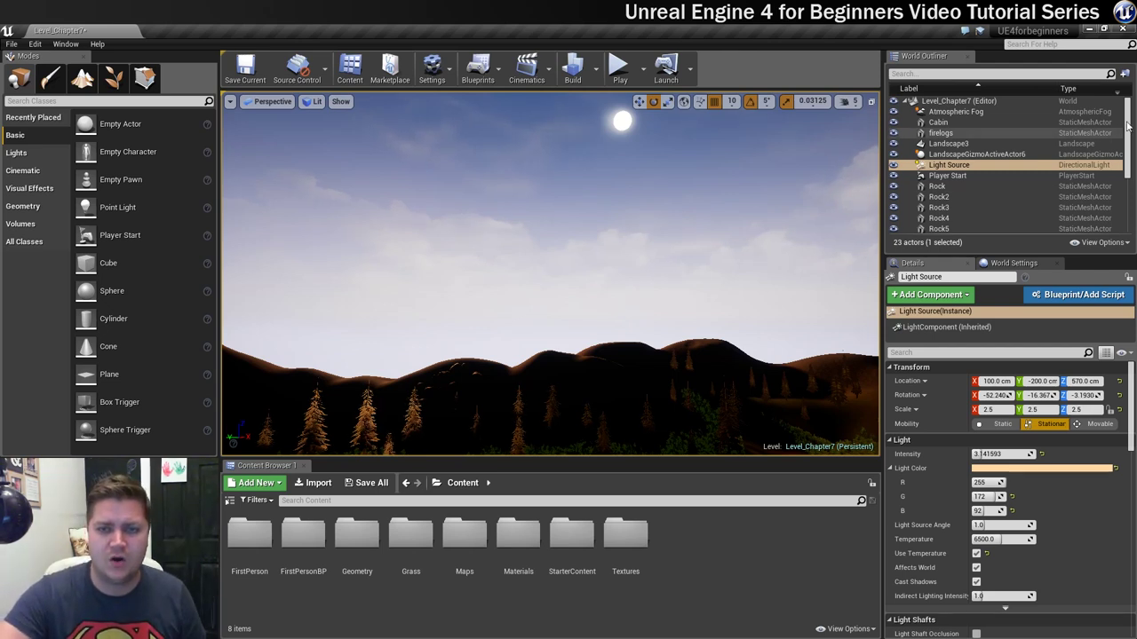
scroll(1110, 187, "down", 5)
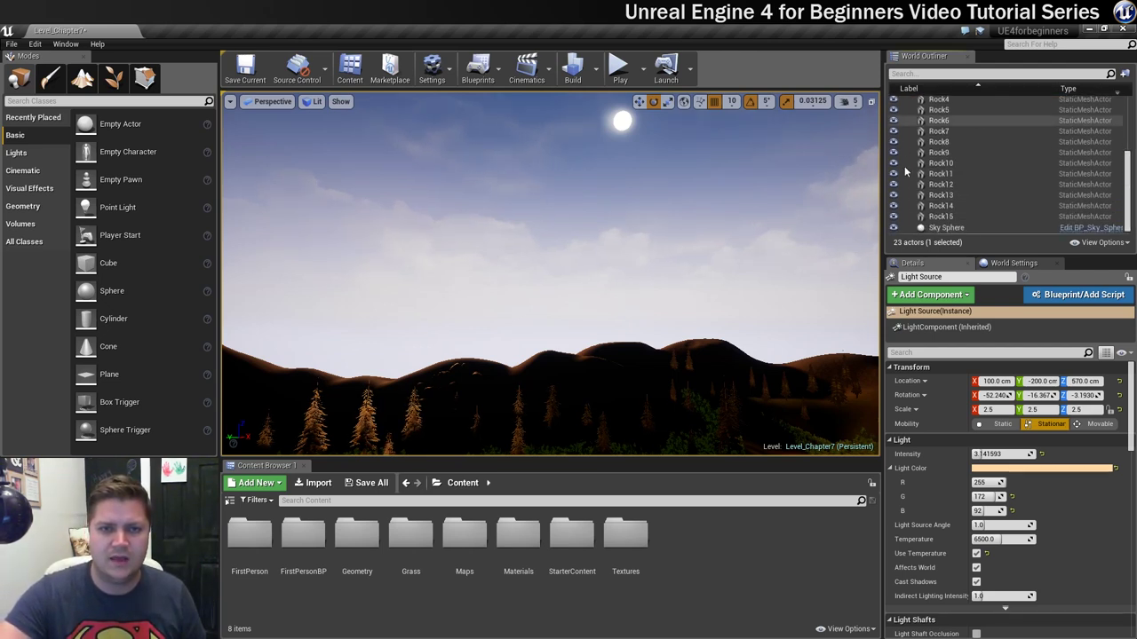
left_click(957, 229)
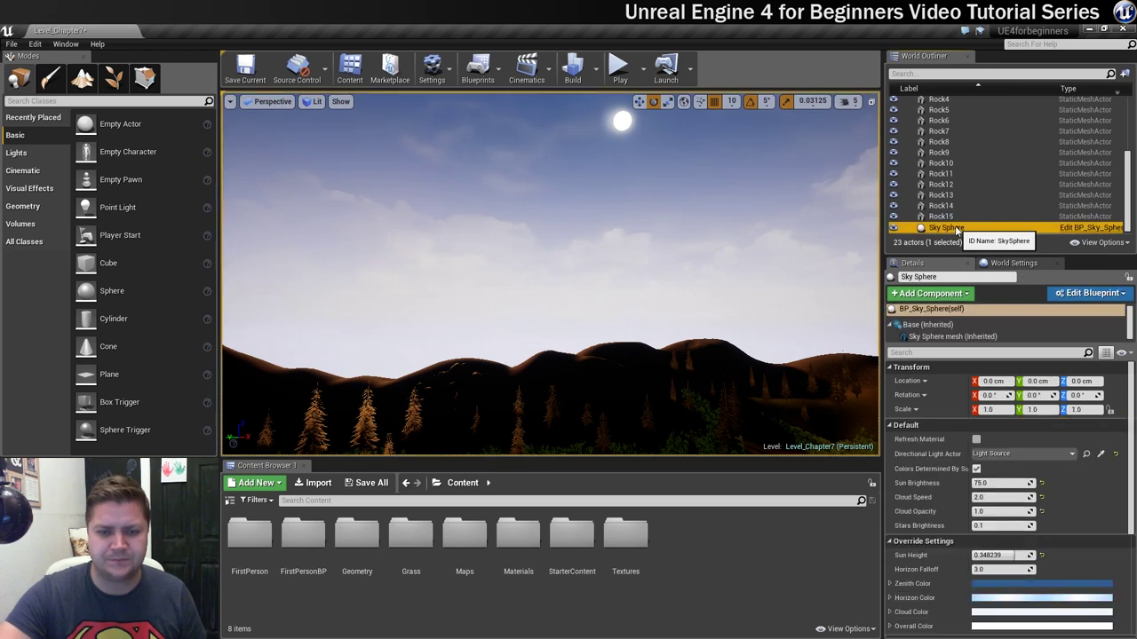
left_click(977, 441)
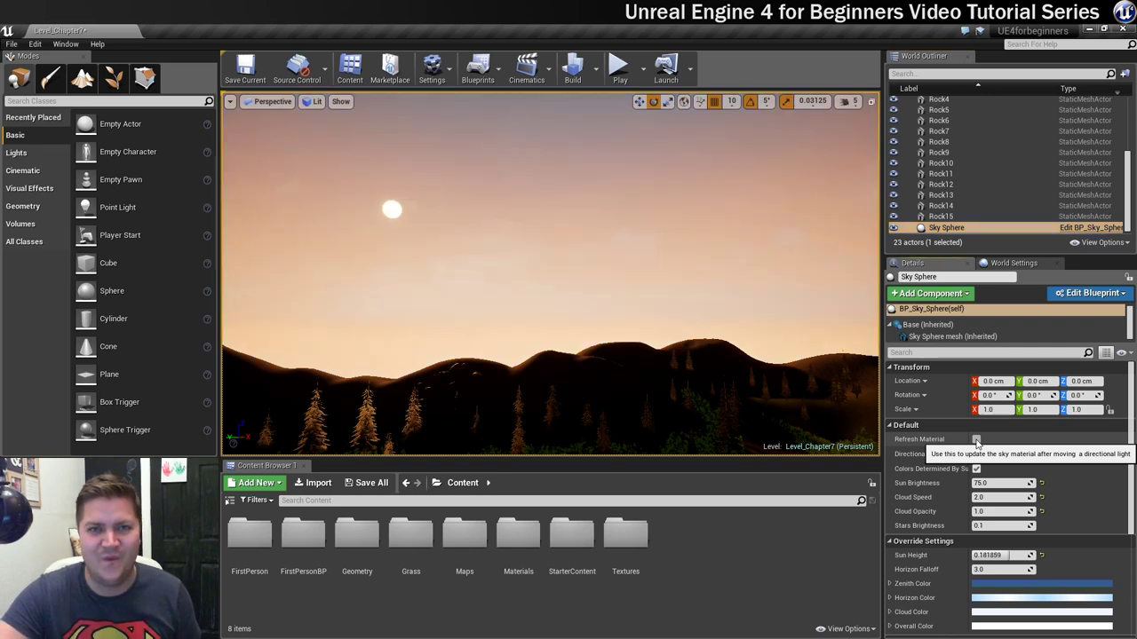
right_click_drag(661, 312, 724, 388)
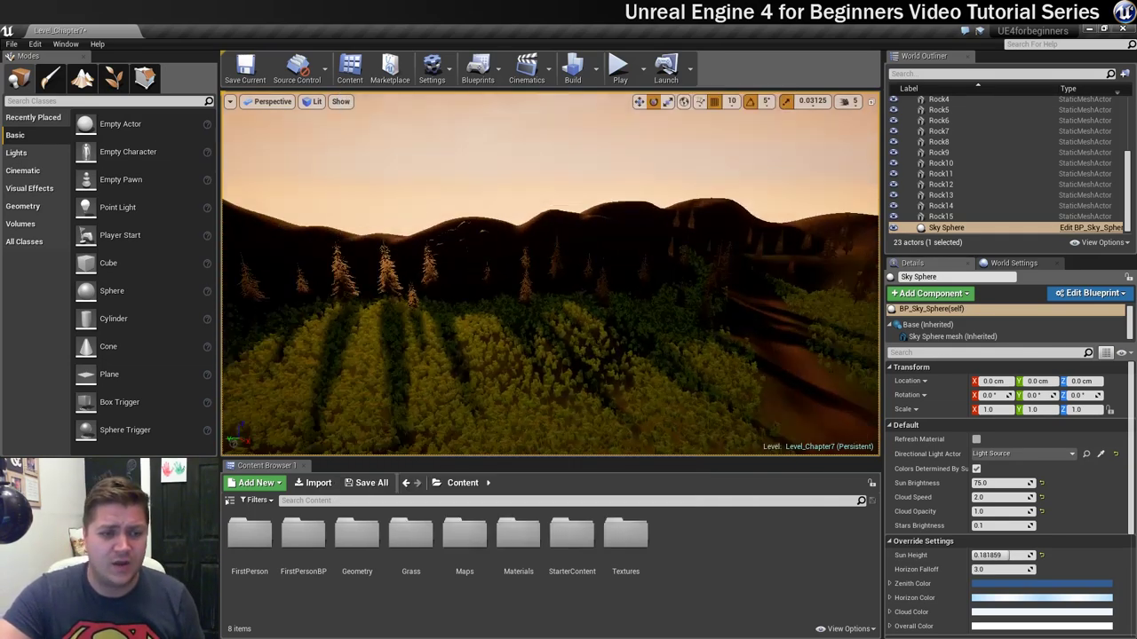
right_click_drag(550, 274, 662, 159)
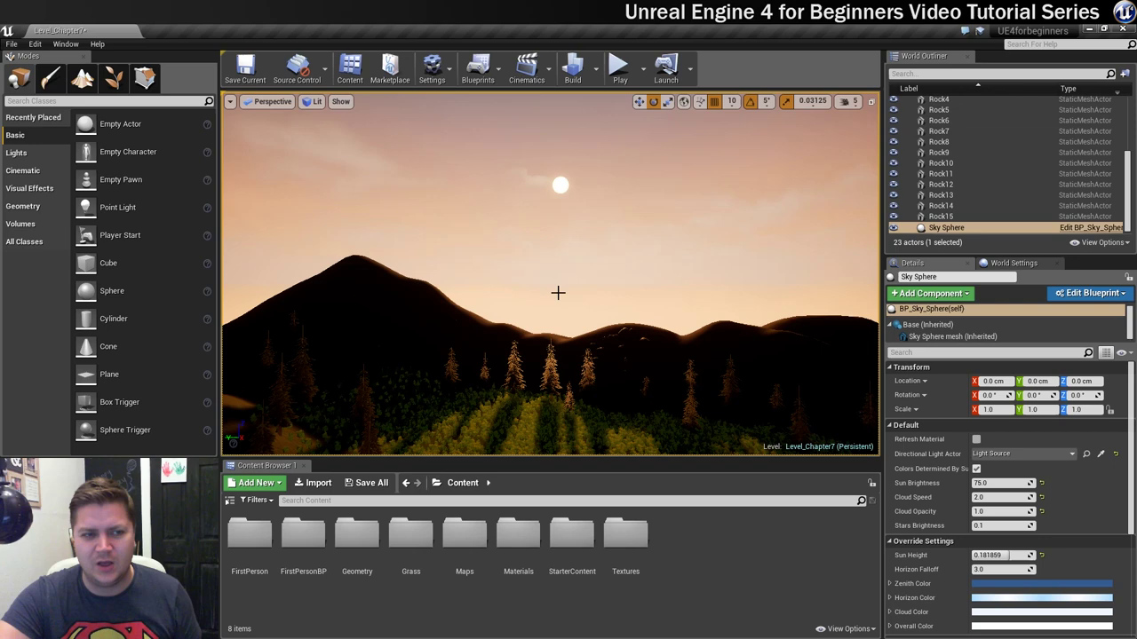
scroll(976, 169, "up", 5)
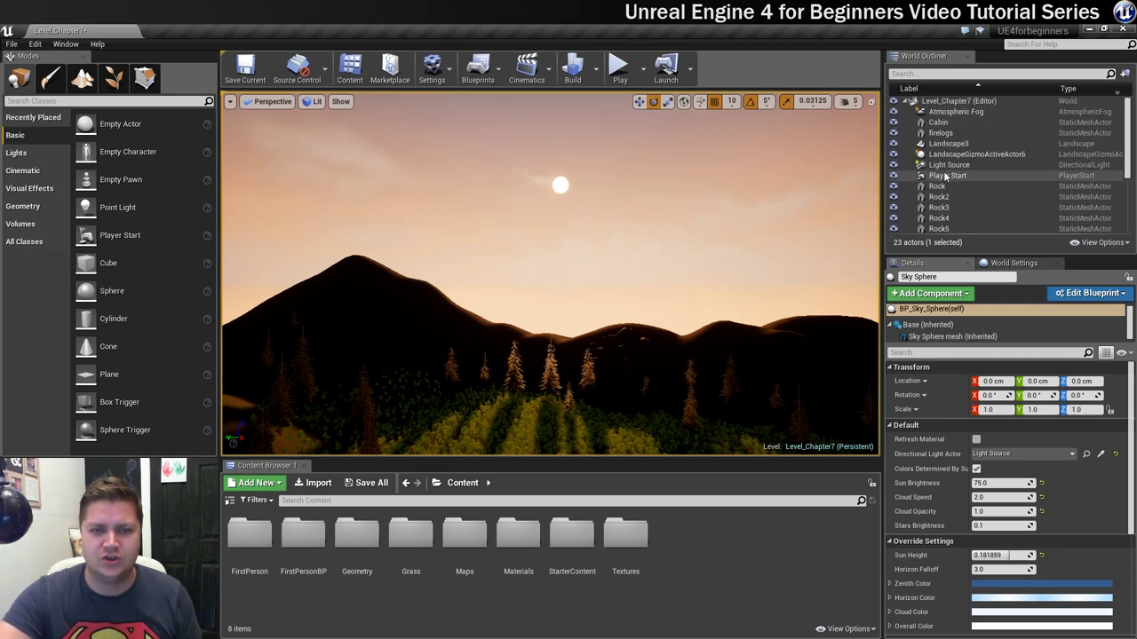
Step: Select the Light Source and tilt it by one 5° snap to a Y rotation of about -11.4°
left_click(942, 166)
right_click_drag(805, 236, 799, 346)
key("s")
right_click_drag(804, 293, 773, 329)
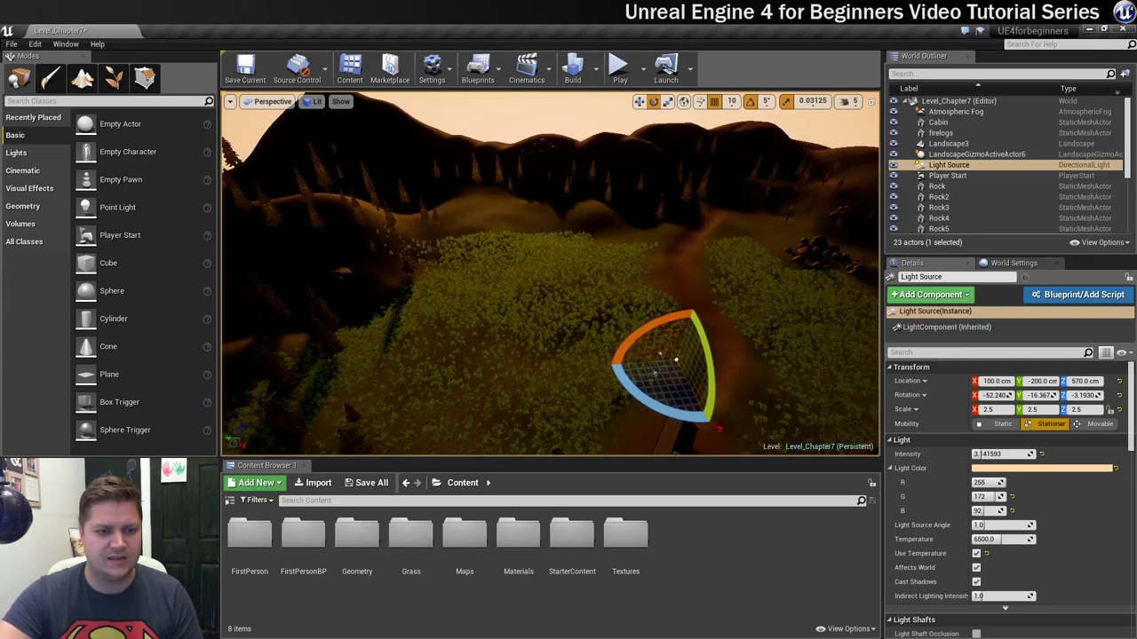
left_click_drag(706, 351, 765, 258)
right_click_drag(766, 258, 730, 200)
right_click_drag(707, 346, 707, 267)
Step: Select the Sky Sphere and refresh its material so the sun matches the Light Source's new angle
scroll(955, 178, "down", 5)
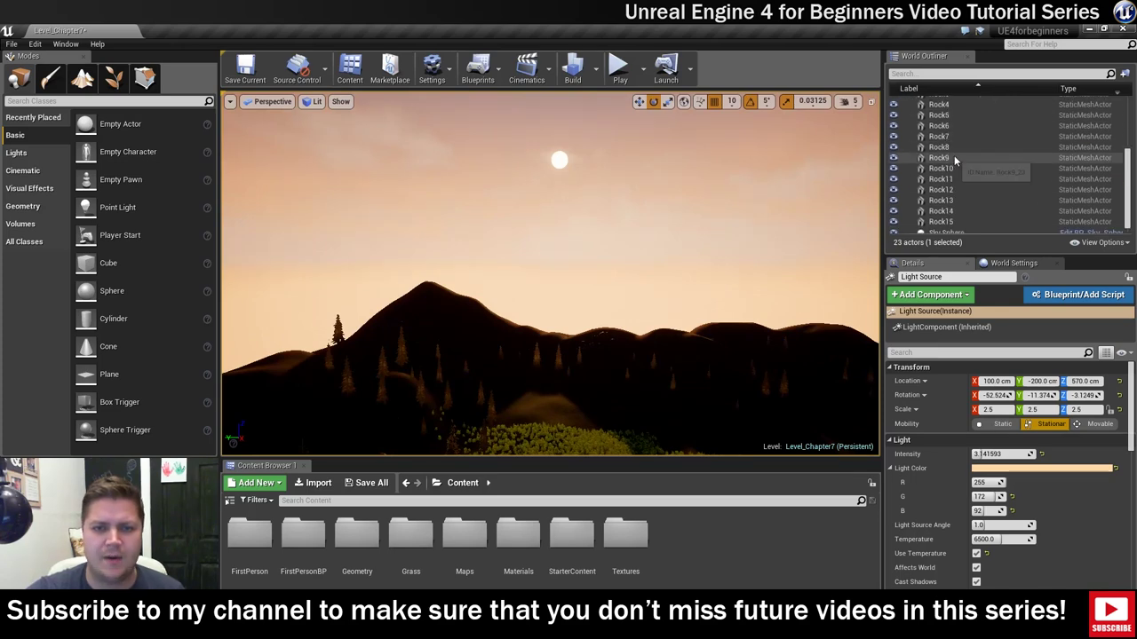
left_click(949, 227)
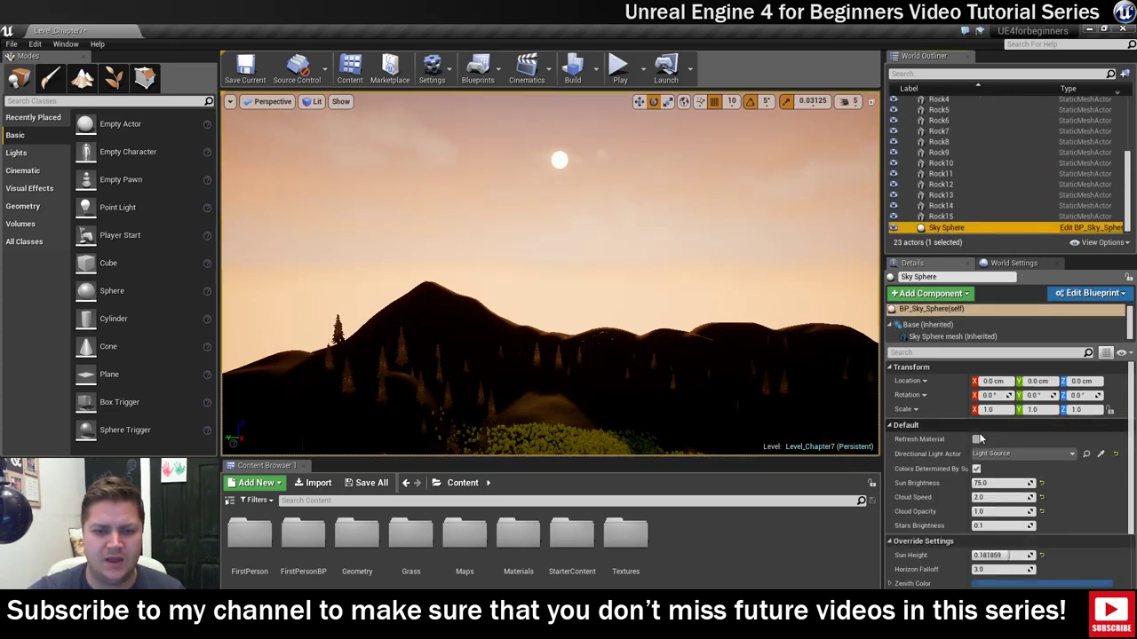
left_click_drag(1002, 555, 986, 555)
right_click_drag(550, 267, 377, 329)
right_click_drag(542, 337, 541, 311)
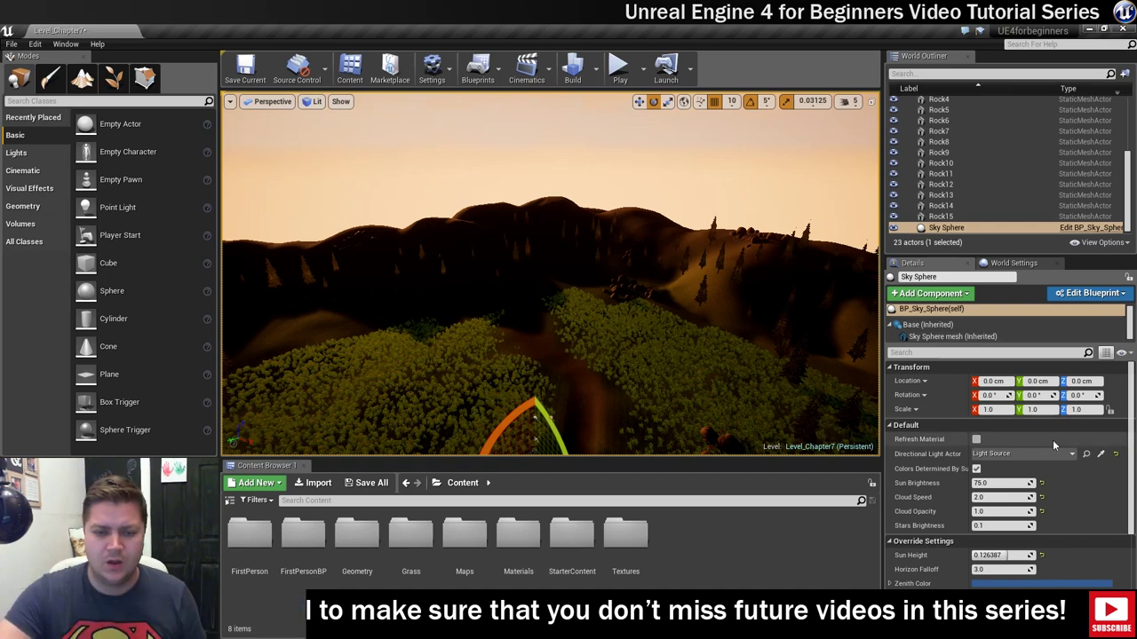
right_click_drag(810, 293, 764, 218)
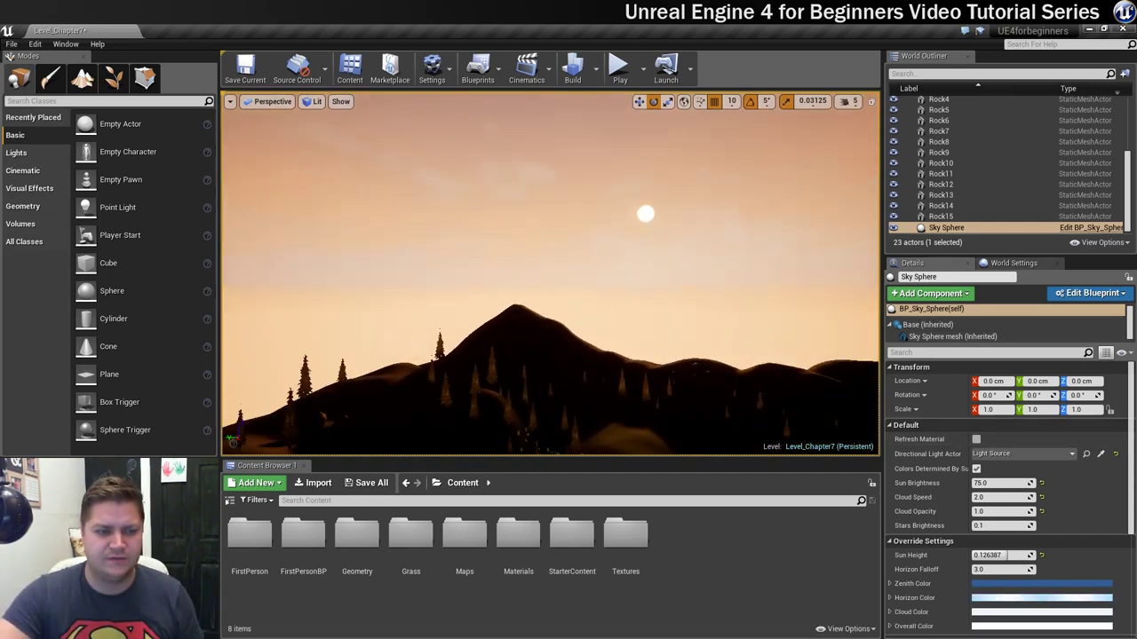
Step: Raise the Sky Sphere's Sun Brightness to about 1348.6
key("s")
right_click_drag(766, 285, 765, 284)
key("d")
key("e")
key("d")
right_click_drag(697, 255, 697, 256)
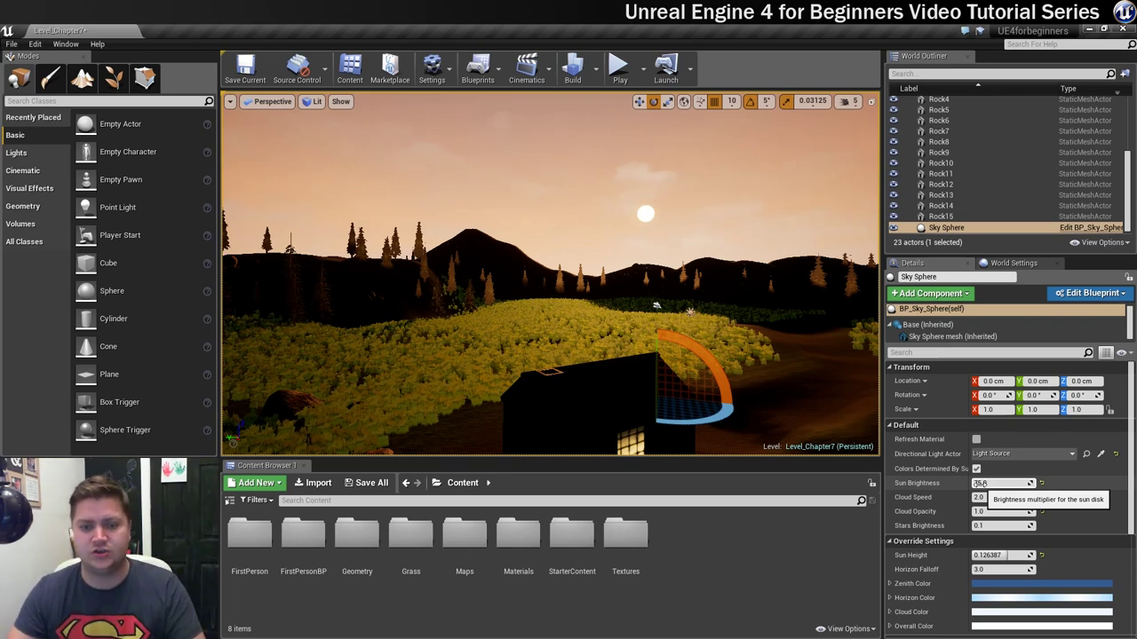
mouse_move(982, 483)
left_mouse_down()
mouse_move(1119, 484)
mouse_move(999, 483)
left_mouse_up()
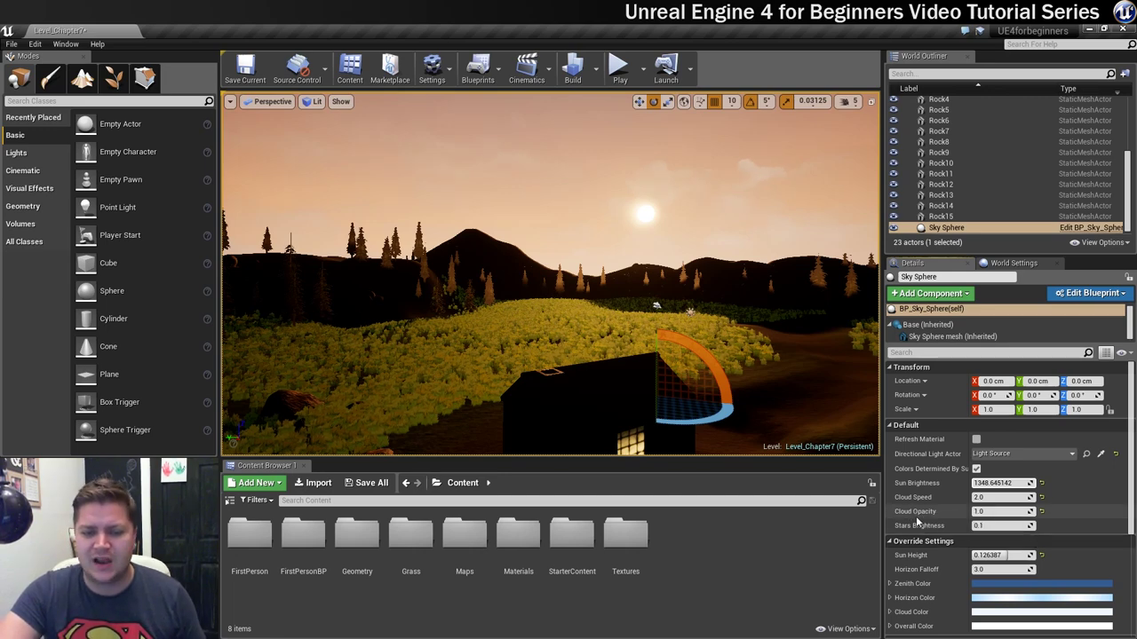
Step: Raise the Sky Sphere's Cloud Opacity to about 1.34 and set its Cloud Speed to 5.0
left_click_drag(980, 512, 1045, 511)
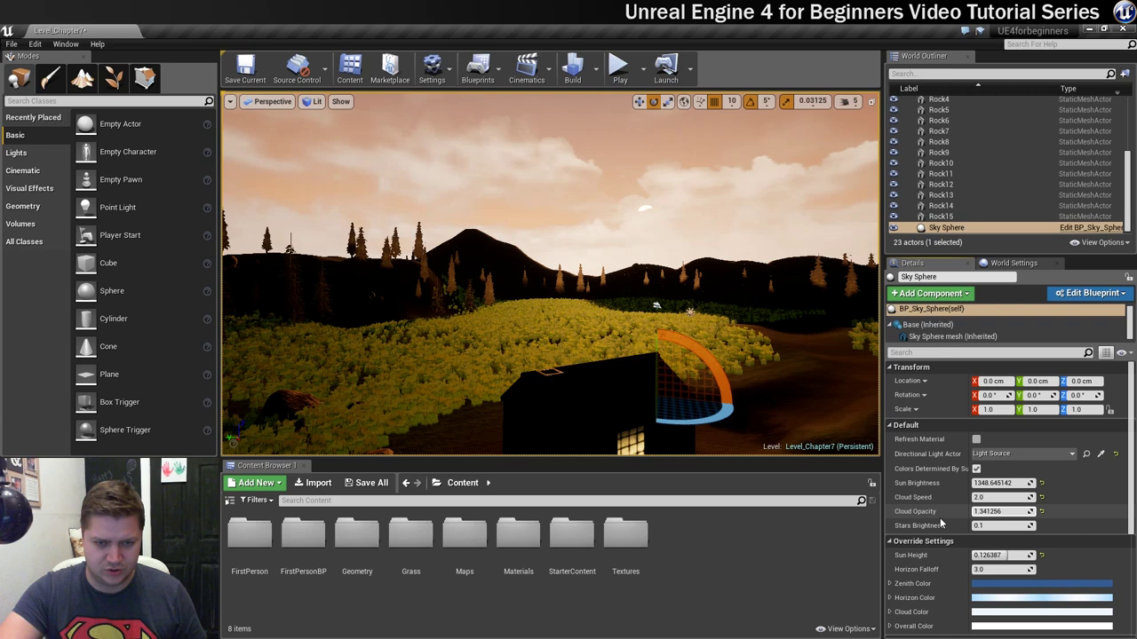
left_click(986, 497)
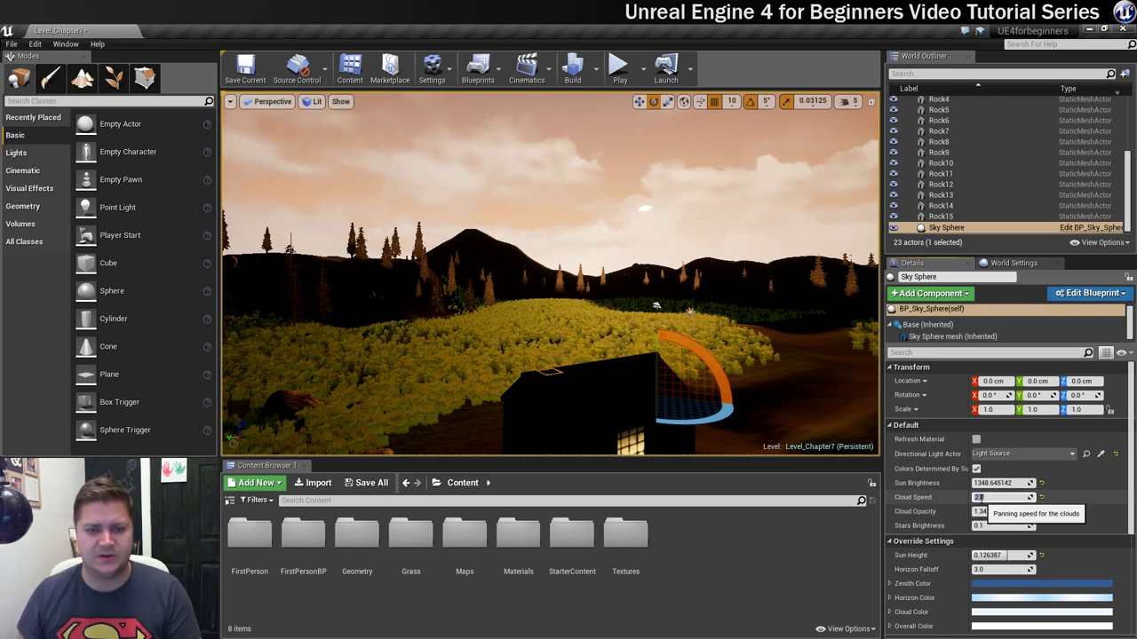
key("Return")
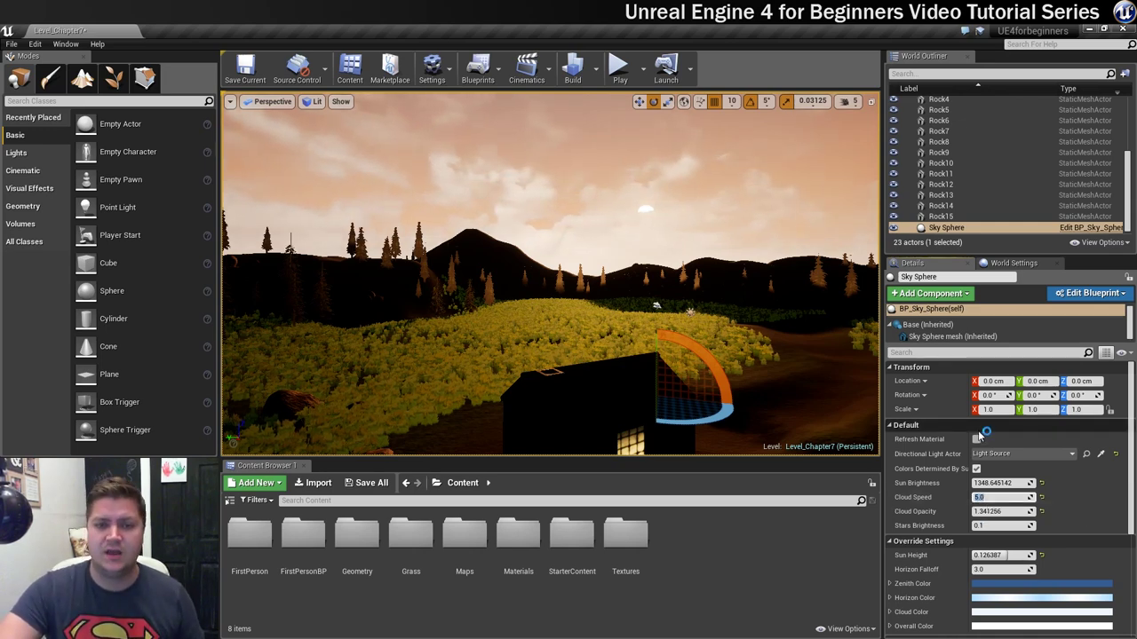
Step: Select the Light Source, and play the level with the player spawned at the current camera location before stopping the preview
scroll(984, 185, "up", 5)
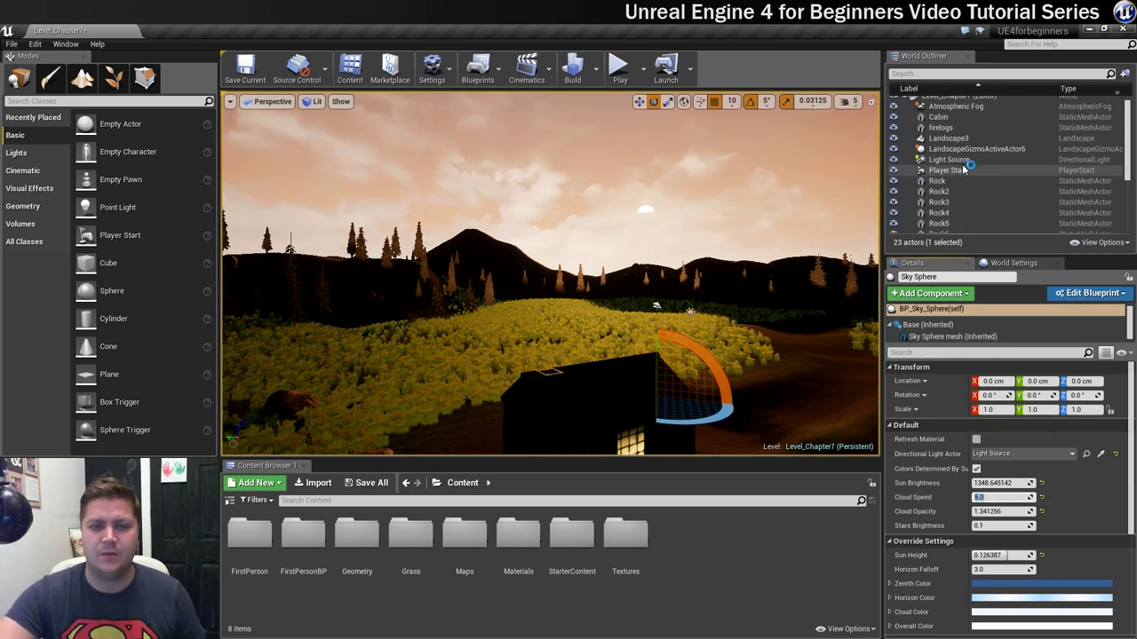
left_click(960, 160)
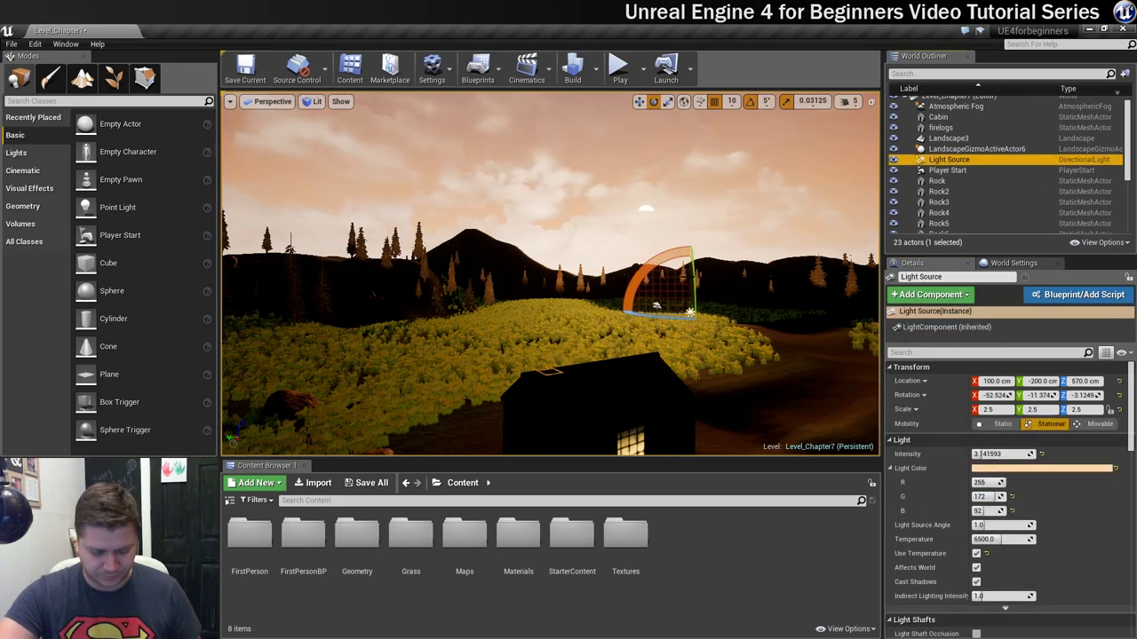
key("w")
mouse_move(550, 274)
right_mouse_down()
mouse_move(480, 273)
mouse_move(551, 276)
mouse_move(559, 264)
right_mouse_up()
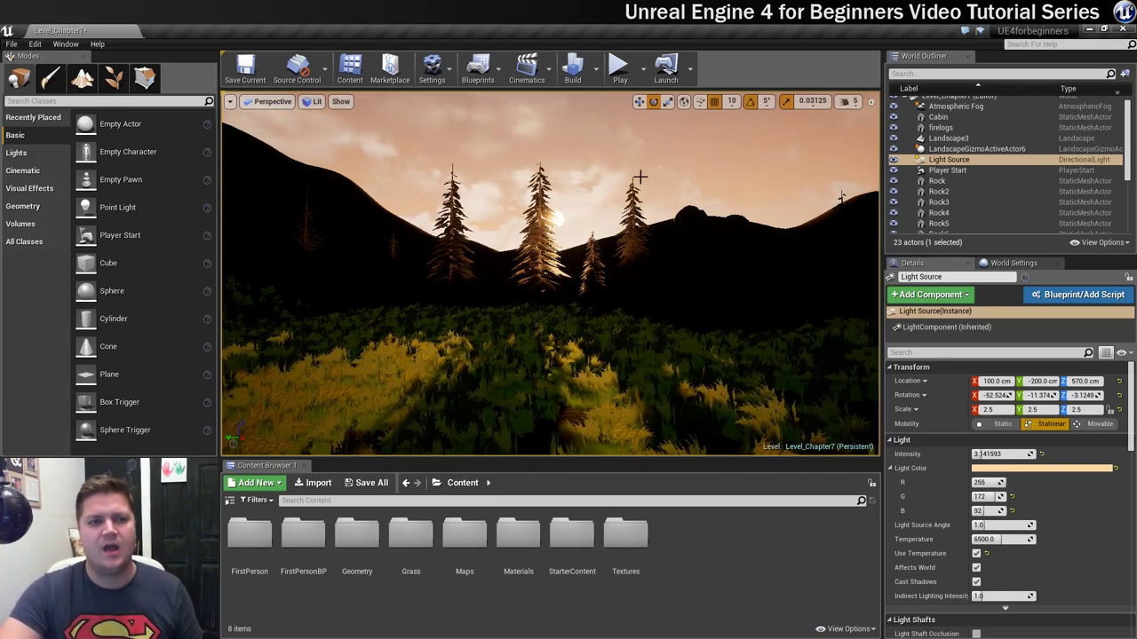
left_click(645, 79)
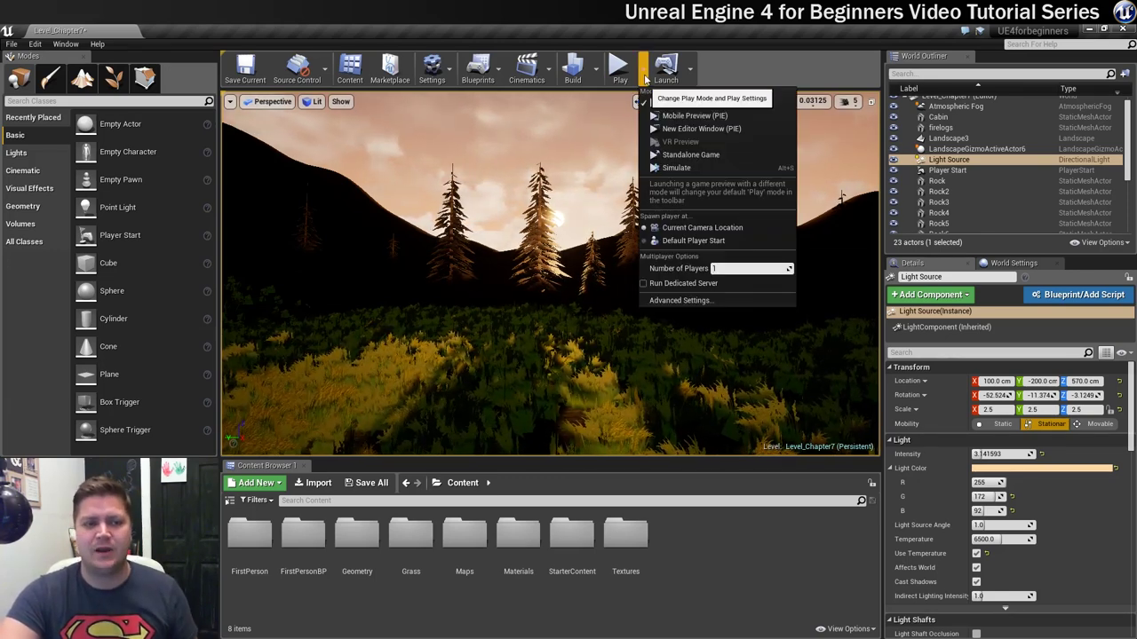
left_click(690, 232)
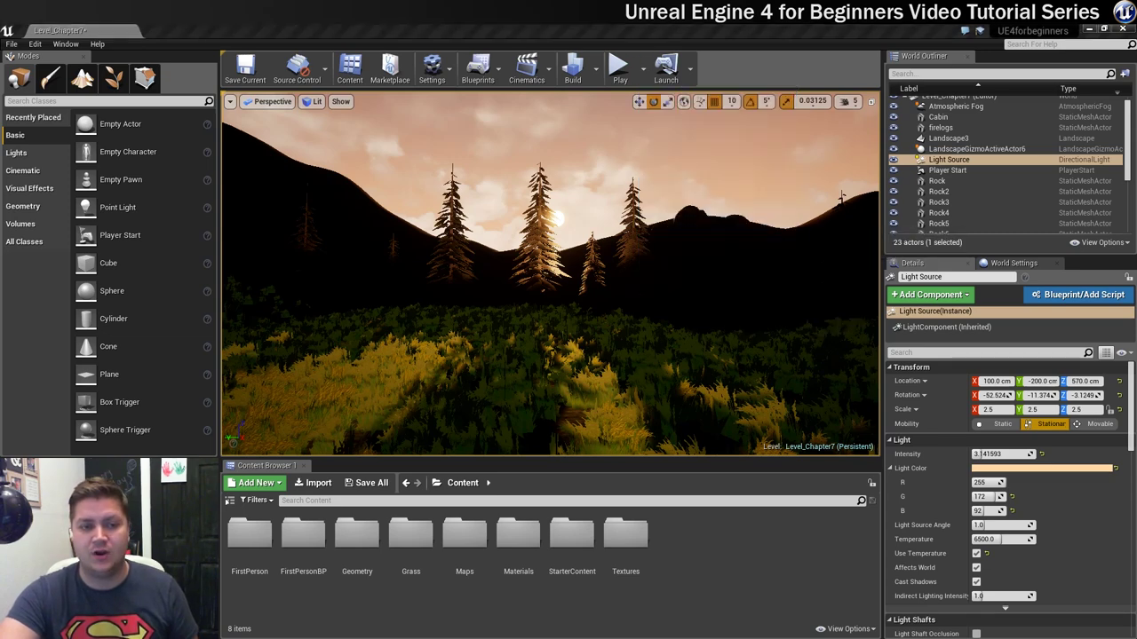
left_click(619, 71)
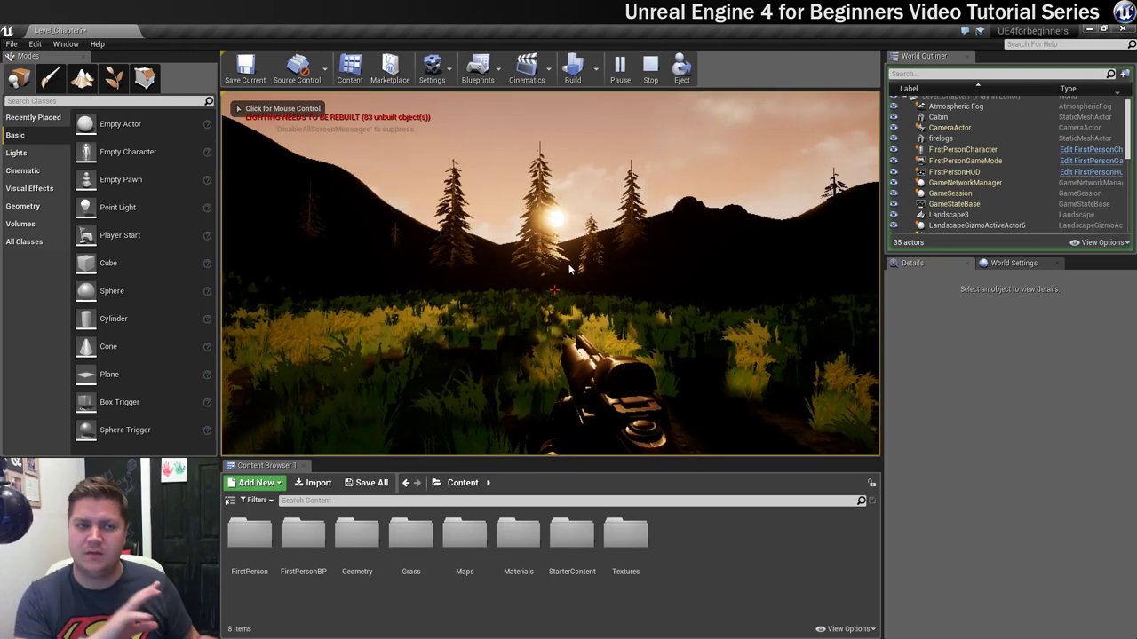
left_click(650, 69)
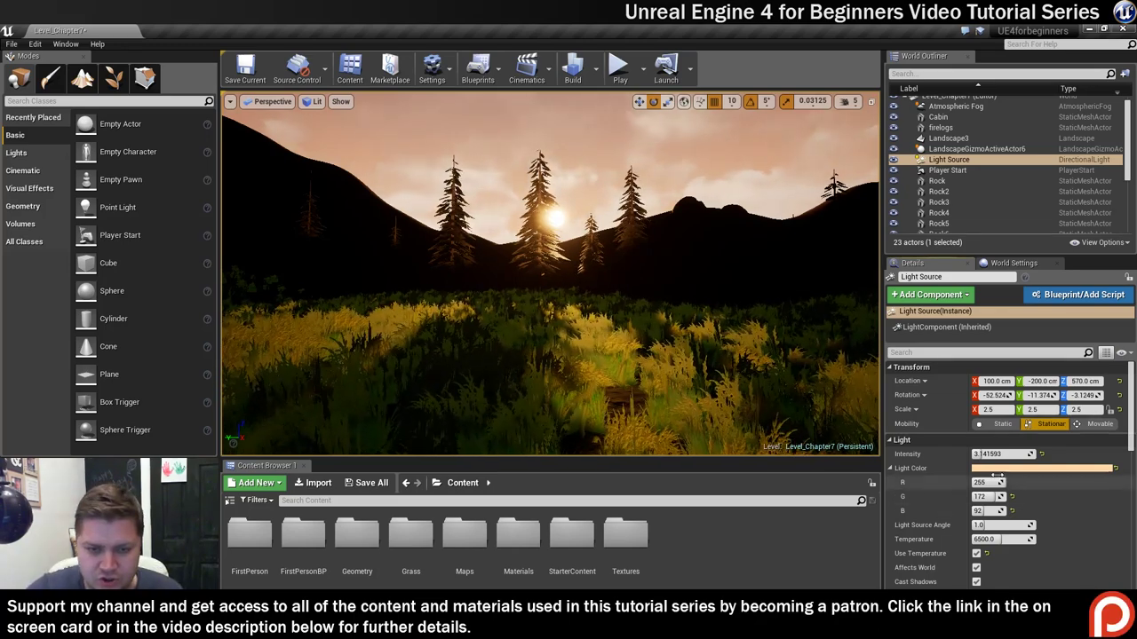
Step: Set the overall quality in the engine scalability settings to High
scroll(999, 479, "down", 3)
scroll(998, 480, "down", 2)
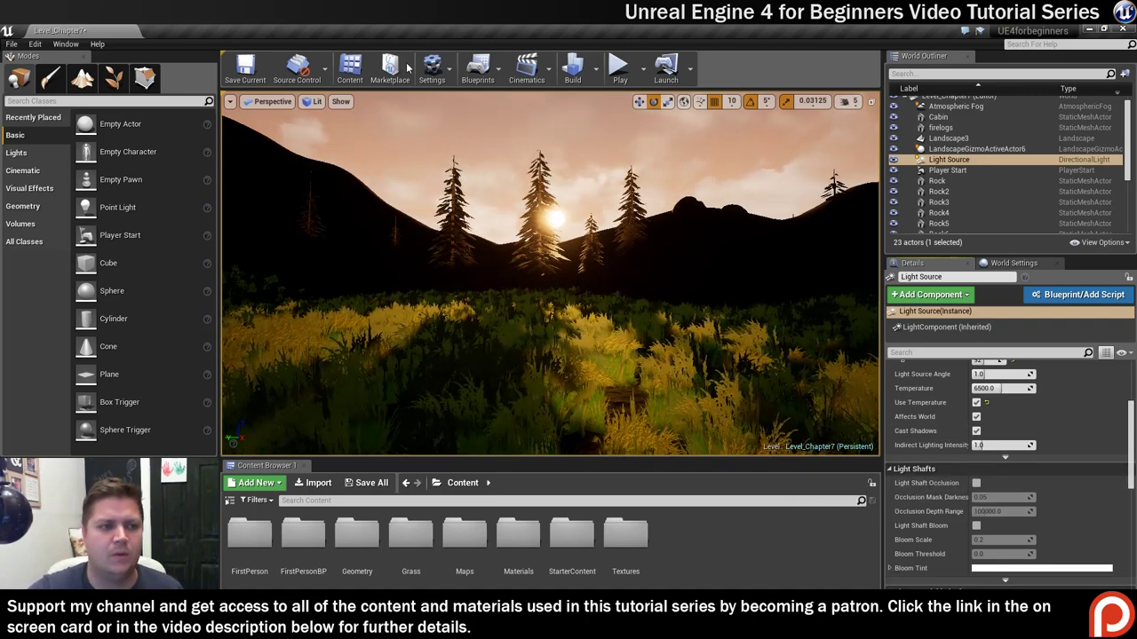
left_click(433, 71)
mouse_move(479, 240)
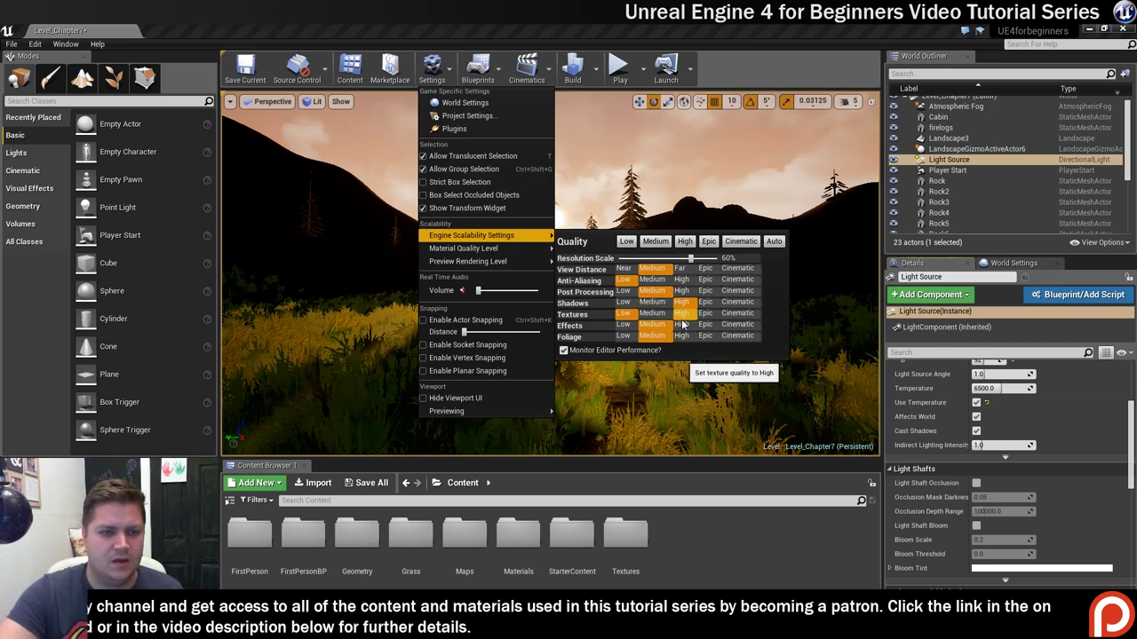
left_click(685, 242)
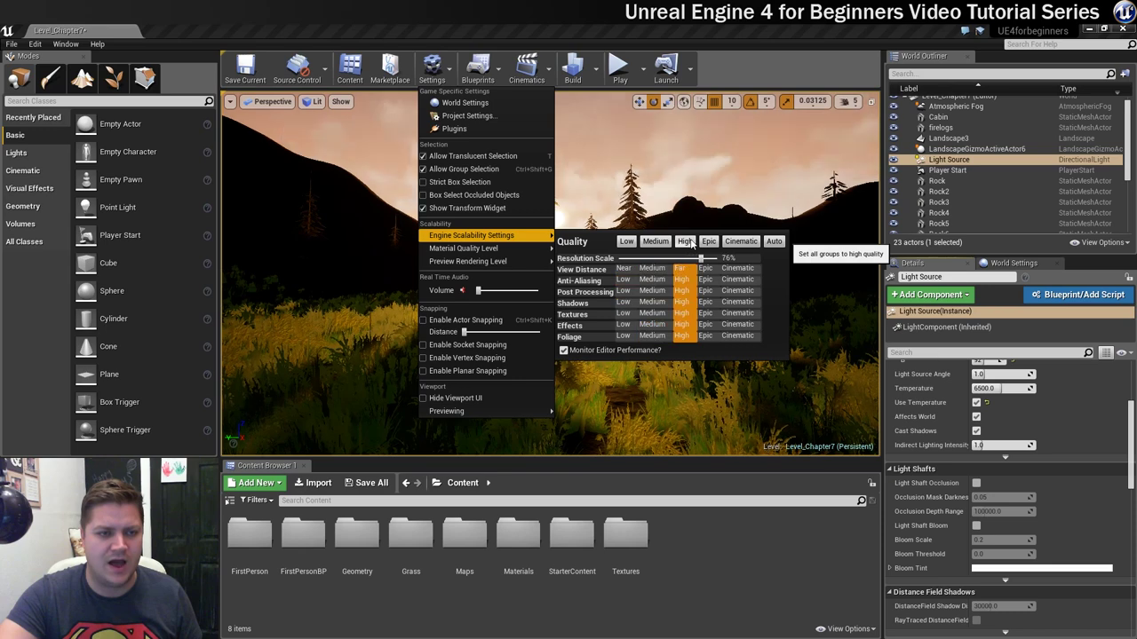
left_click(477, 24)
Step: Enable Light Shaft Bloom on the Light Source and leave Light Shaft Occlusion off after trying it
scroll(557, 214, "up", 1)
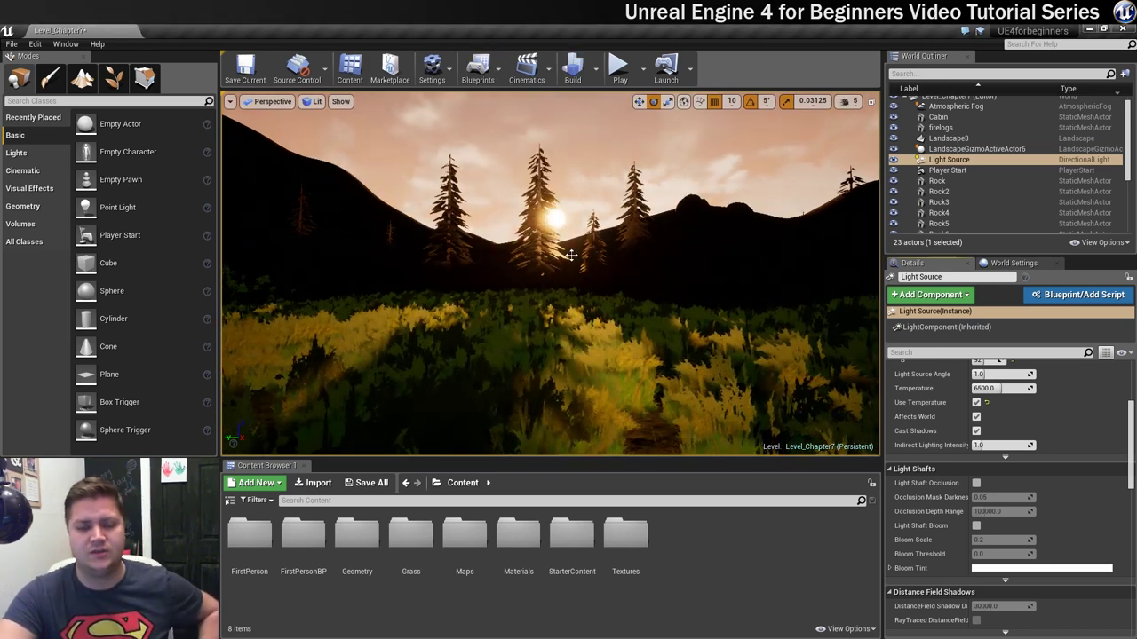
left_click(976, 484)
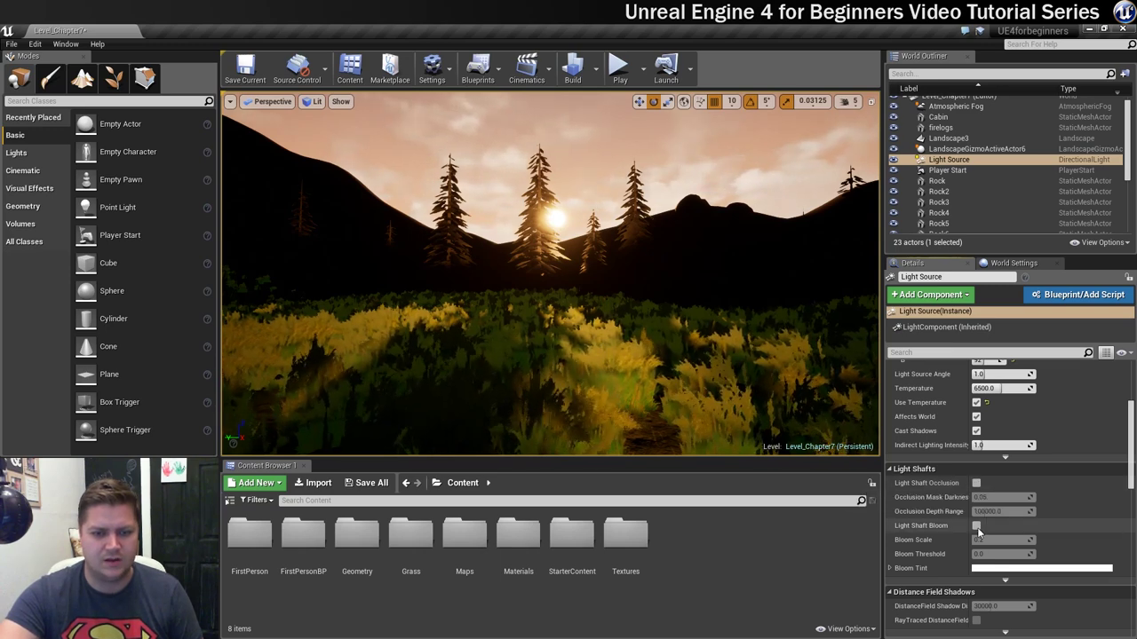
left_click(976, 526)
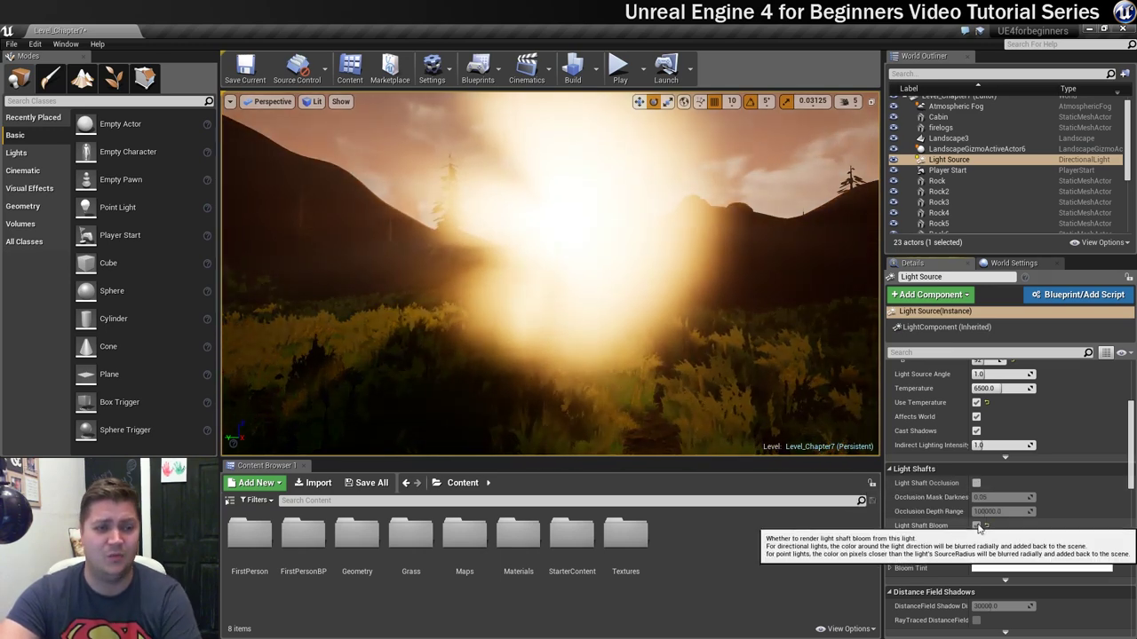
left_click(976, 483)
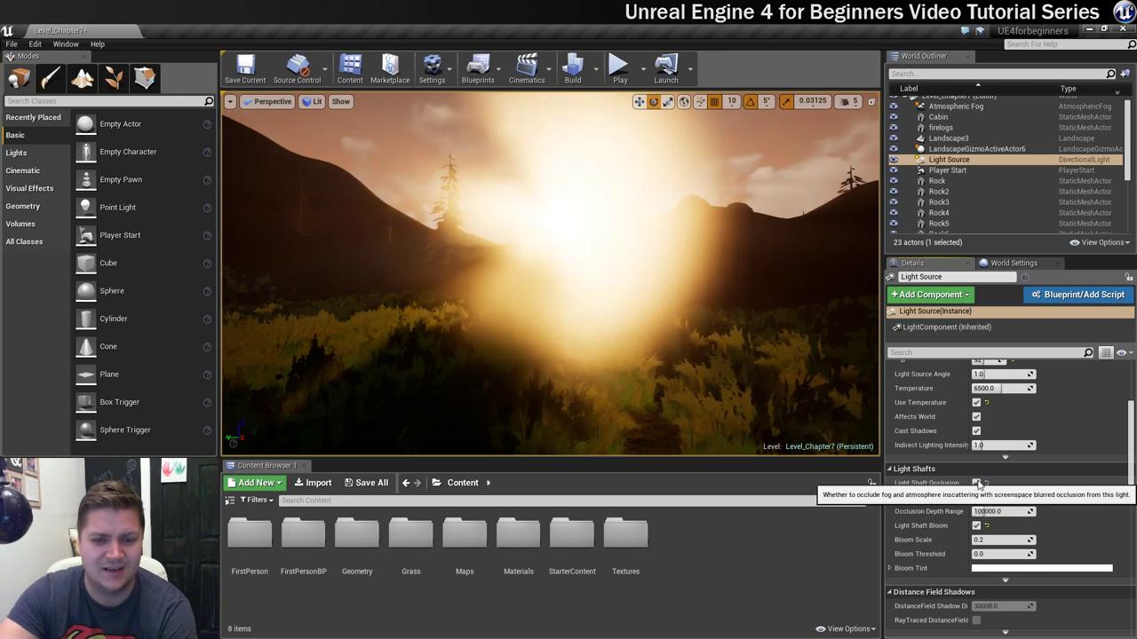
left_click(976, 483)
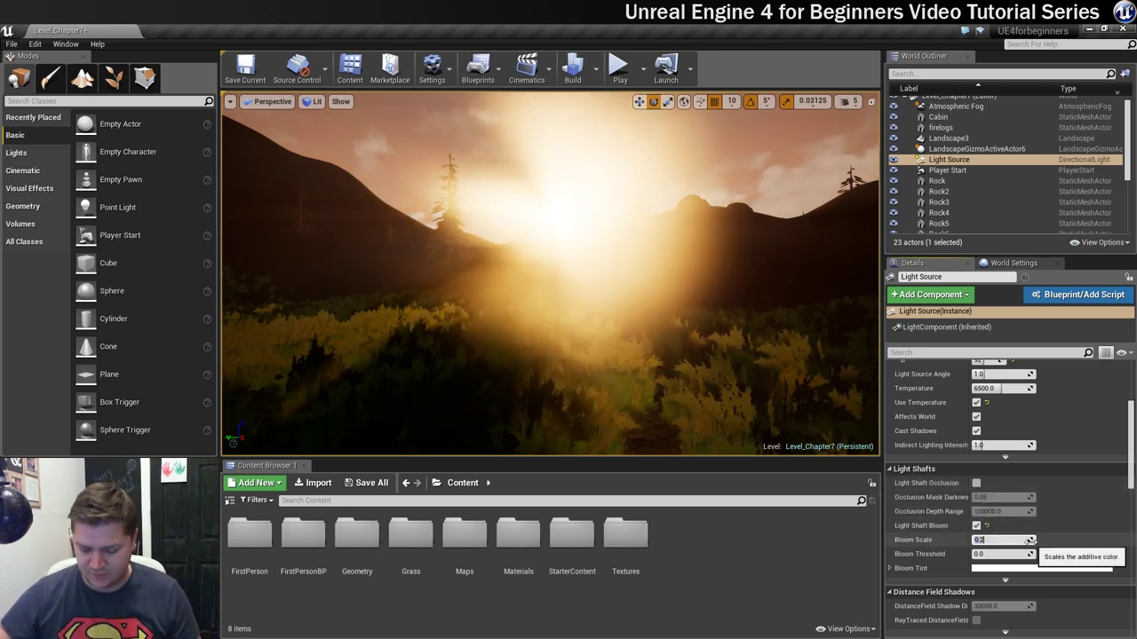
Step: Try a Bloom Scale of 0.05 for the Light Source's light shafts and reduce it to 0.005
type("0.05")
key("Return")
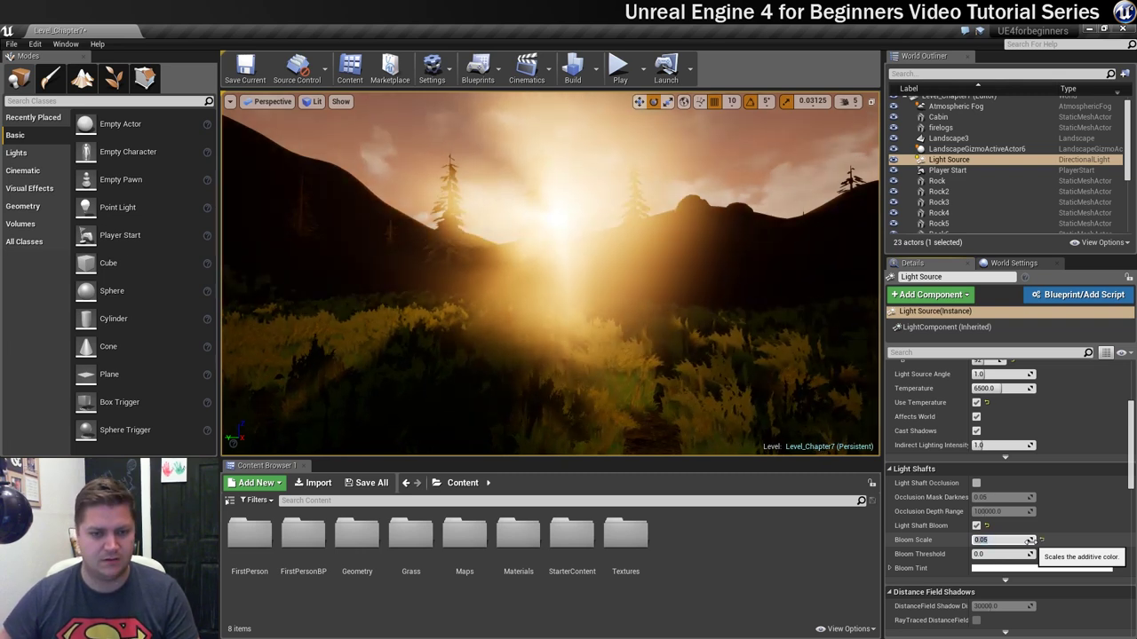
type("0.005")
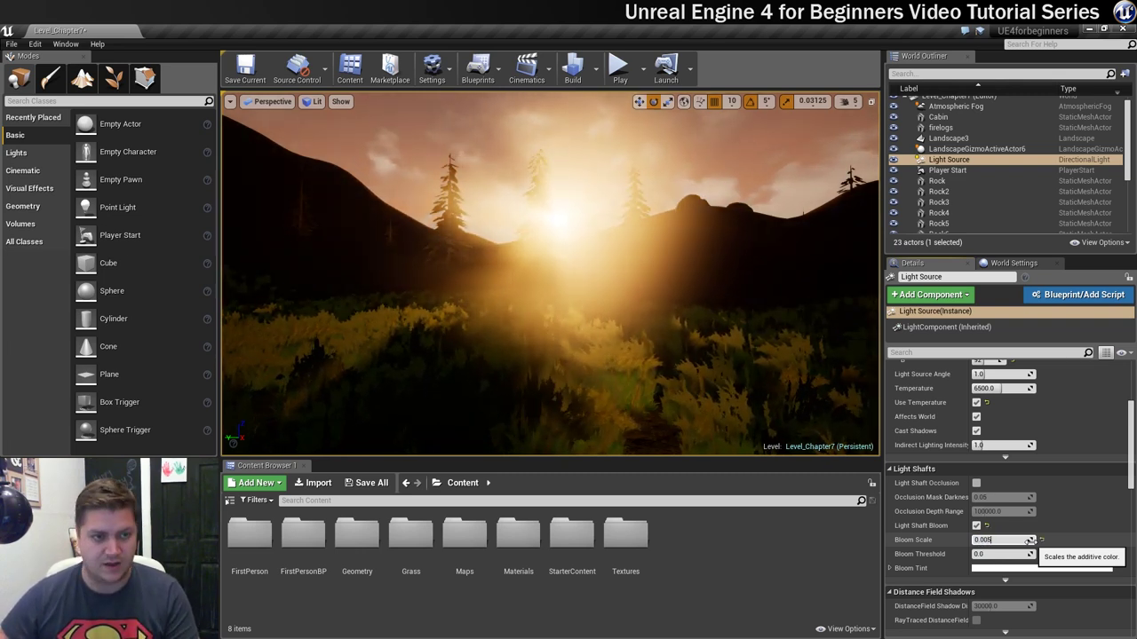
key("Return")
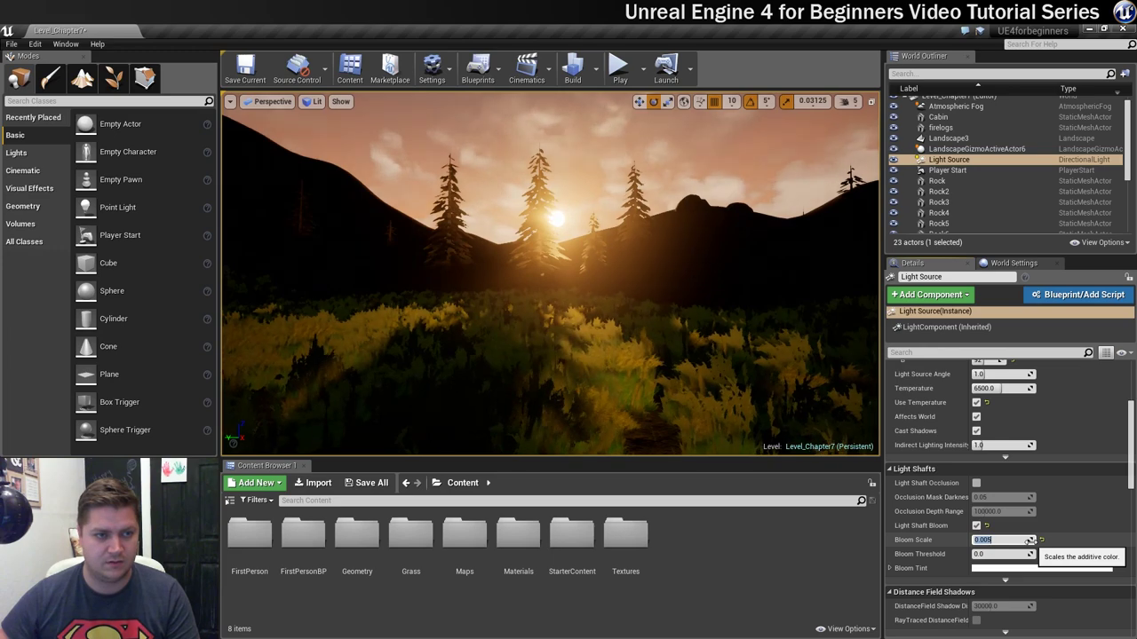
right_click_drag(758, 358, 739, 331)
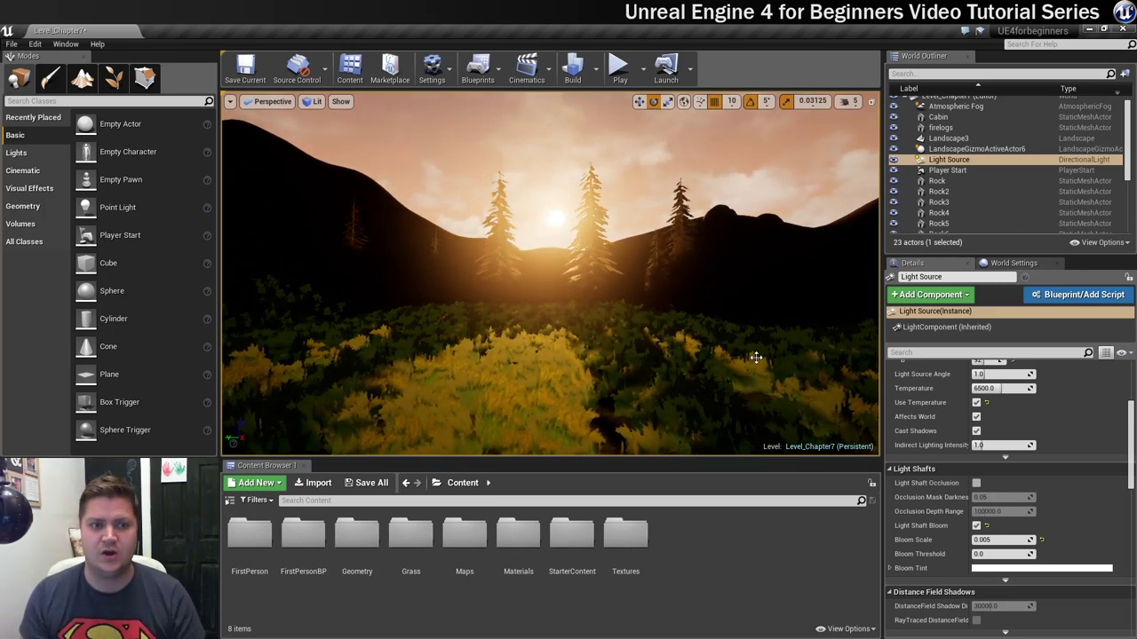
Step: Open the M_Grass_Inst material instance from the Materials folder and move its editor window clear of the asset thumbnails
scroll(945, 423, "up", 5)
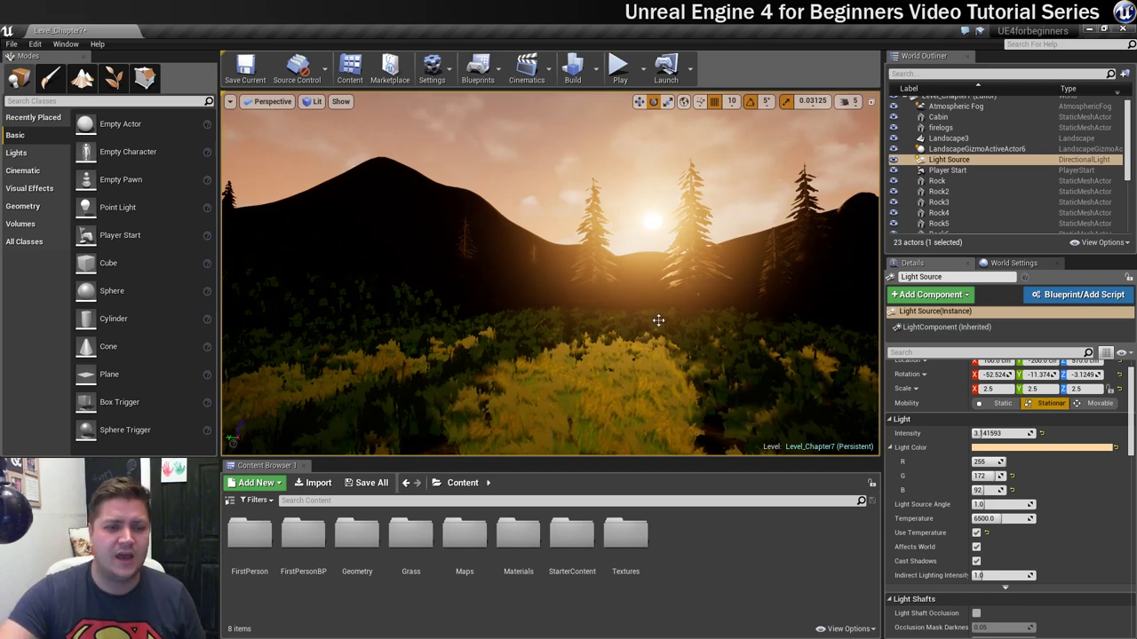
right_click_drag(658, 320, 259, 330)
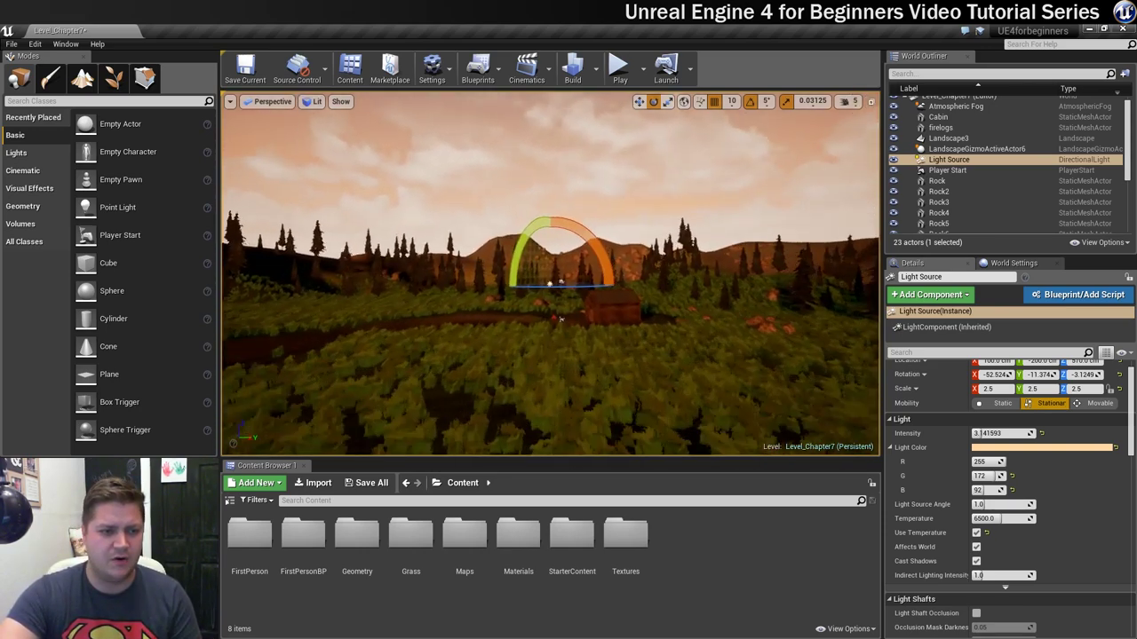
right_click_drag(560, 319, 601, 300)
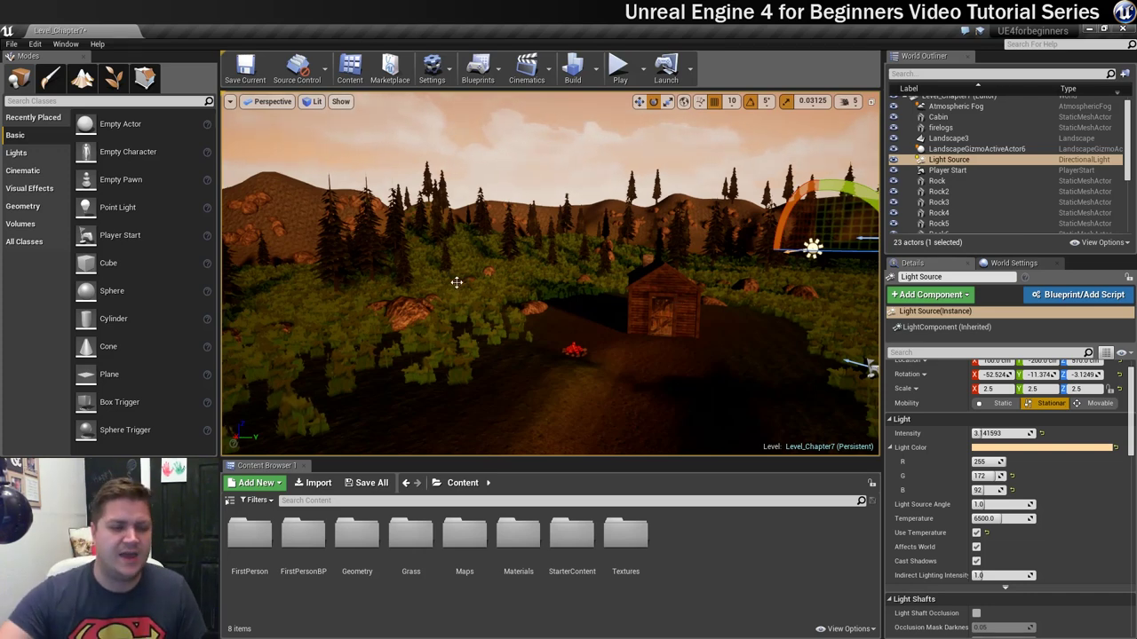
double_click(524, 556)
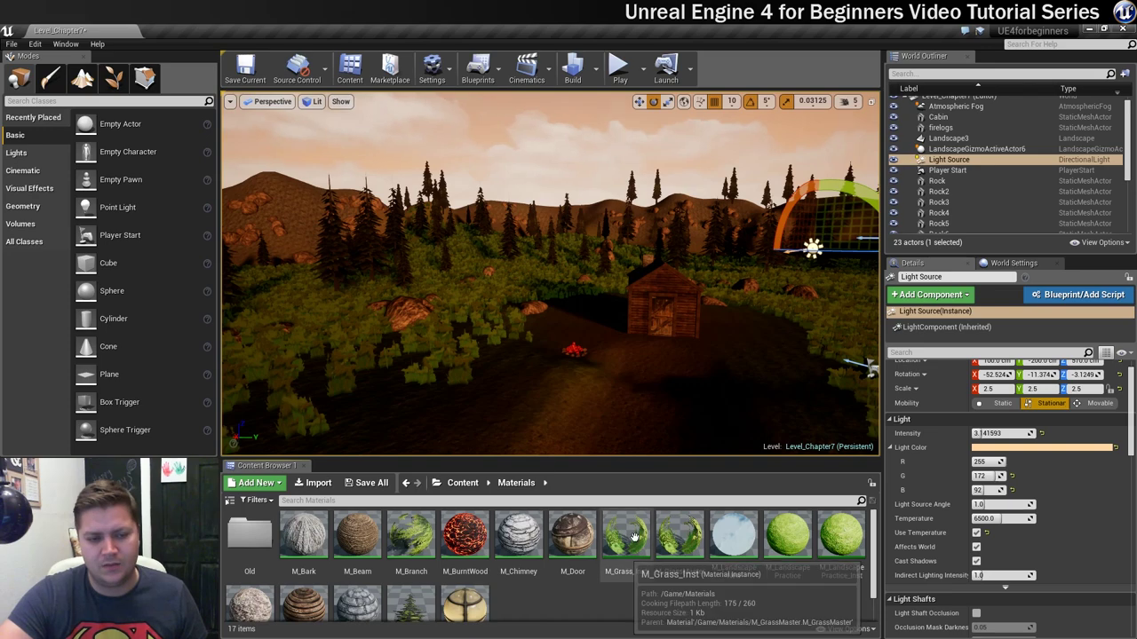
double_click(625, 538)
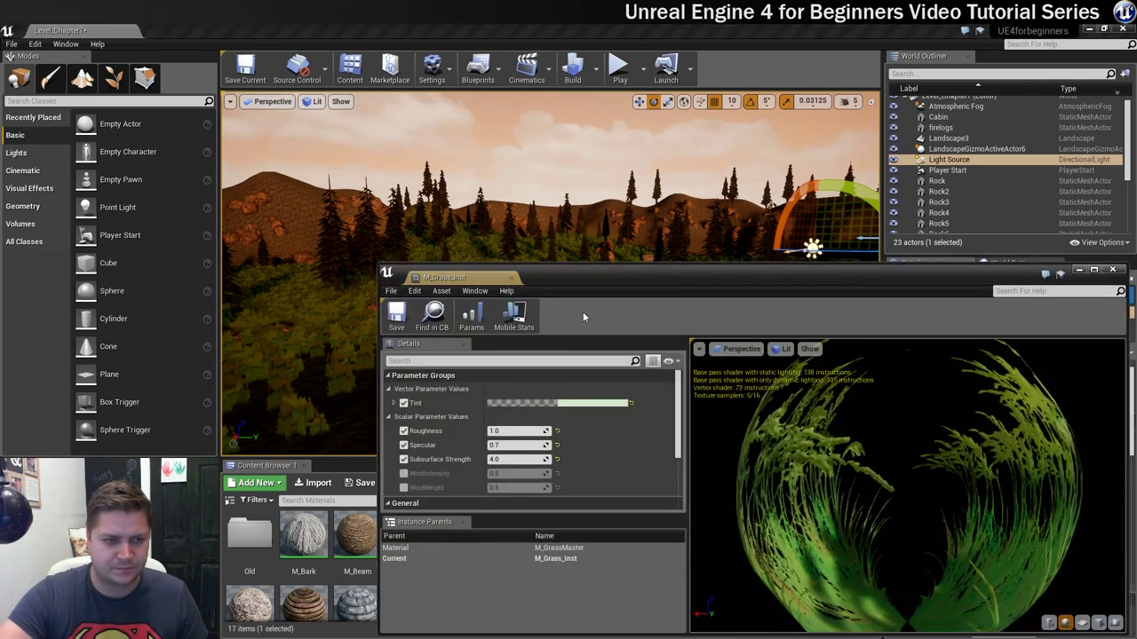
left_click_drag(579, 273, 588, 146)
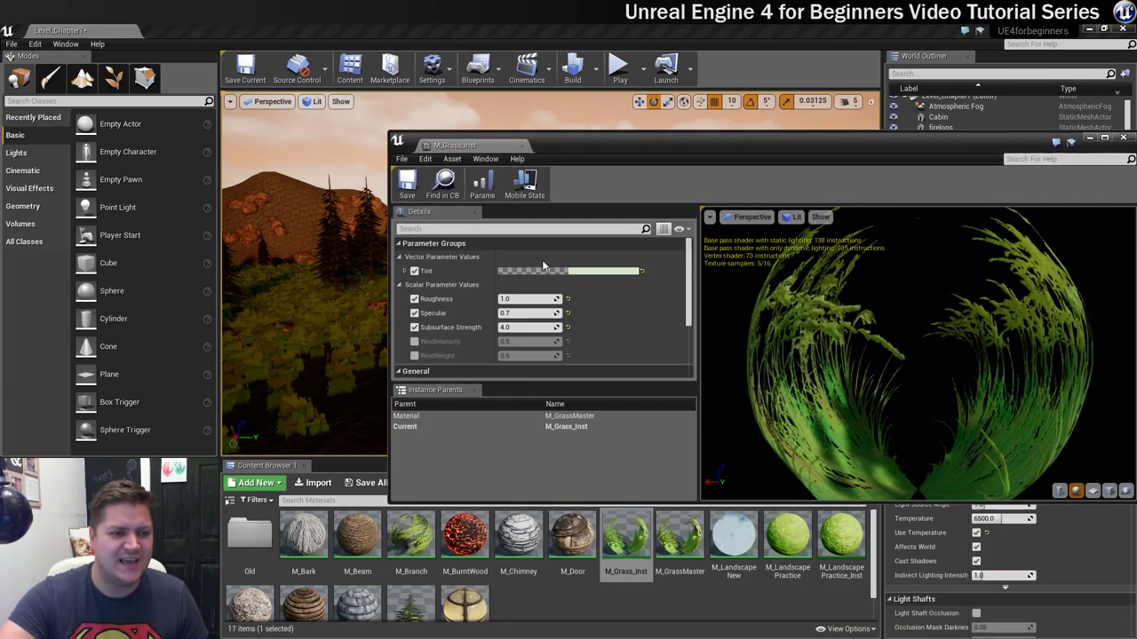
Step: Set the grass material instance's Tint to a pale reddish orange of about R 0.82, G 0.567, B 0.484, save it and close its editor
left_click(596, 272)
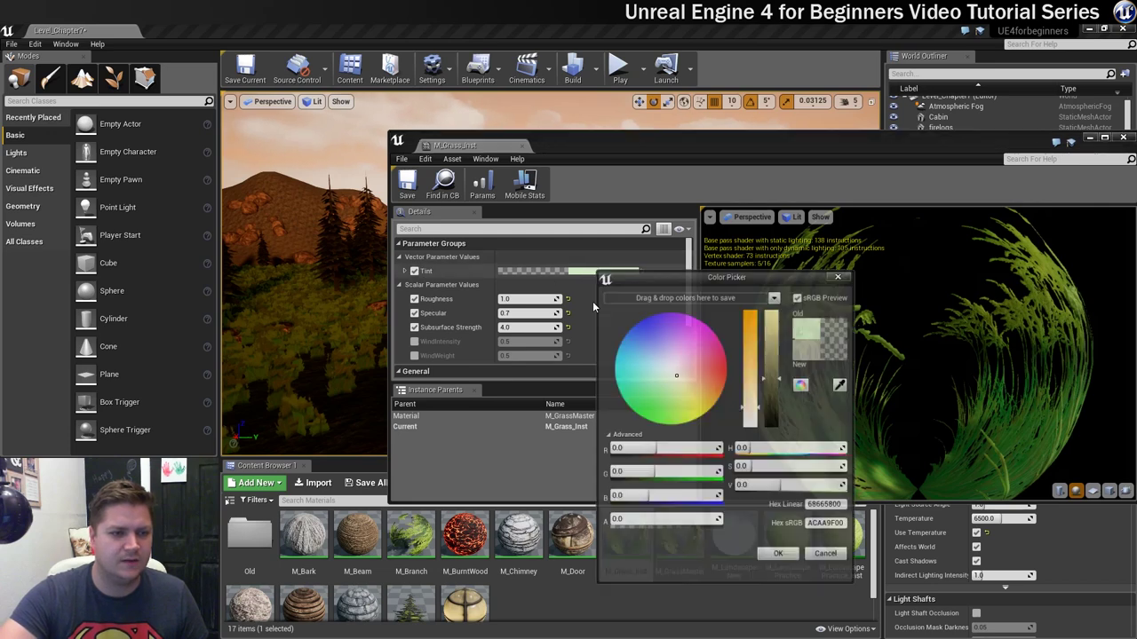
mouse_move(677, 386)
left_mouse_down()
mouse_move(699, 371)
mouse_move(694, 379)
left_mouse_up()
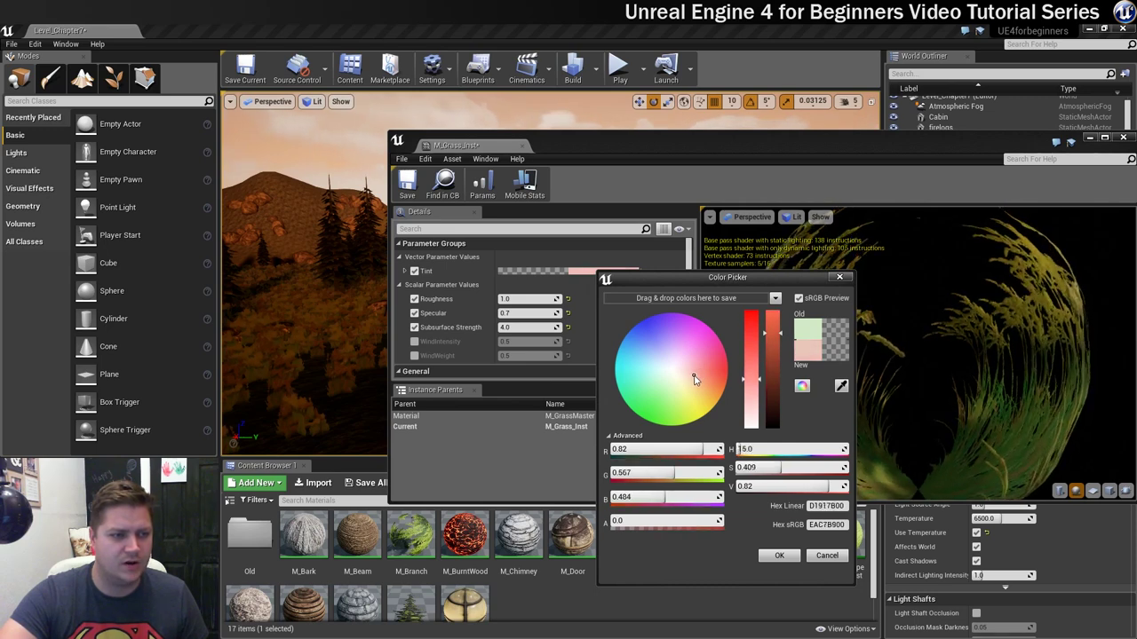
left_click(777, 555)
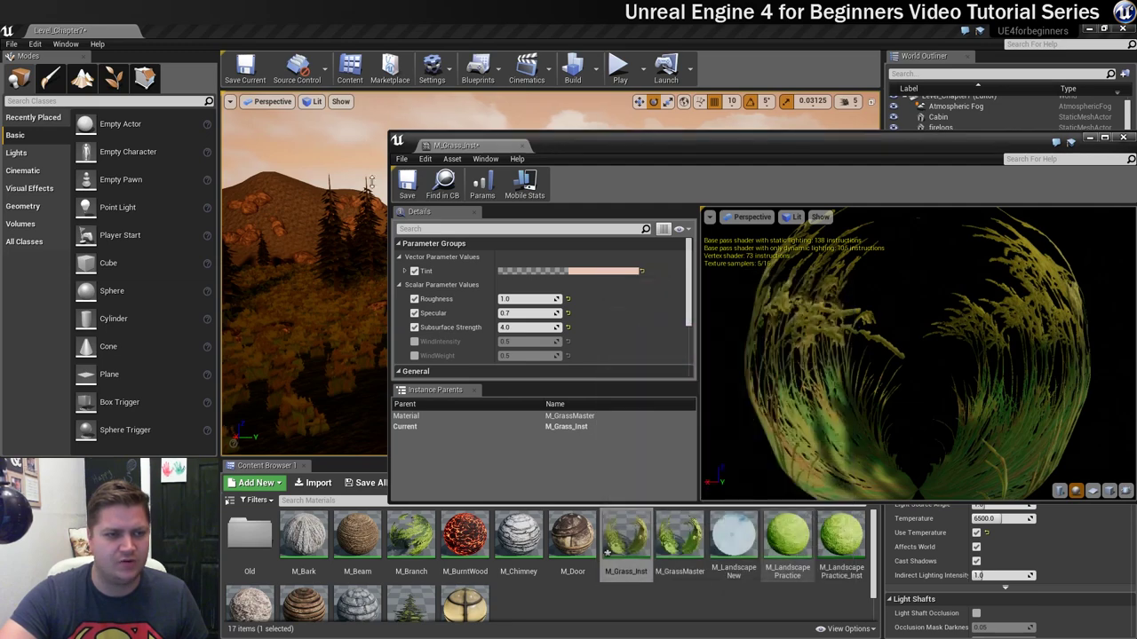
left_click(406, 183)
left_click_drag(734, 144, 628, 149)
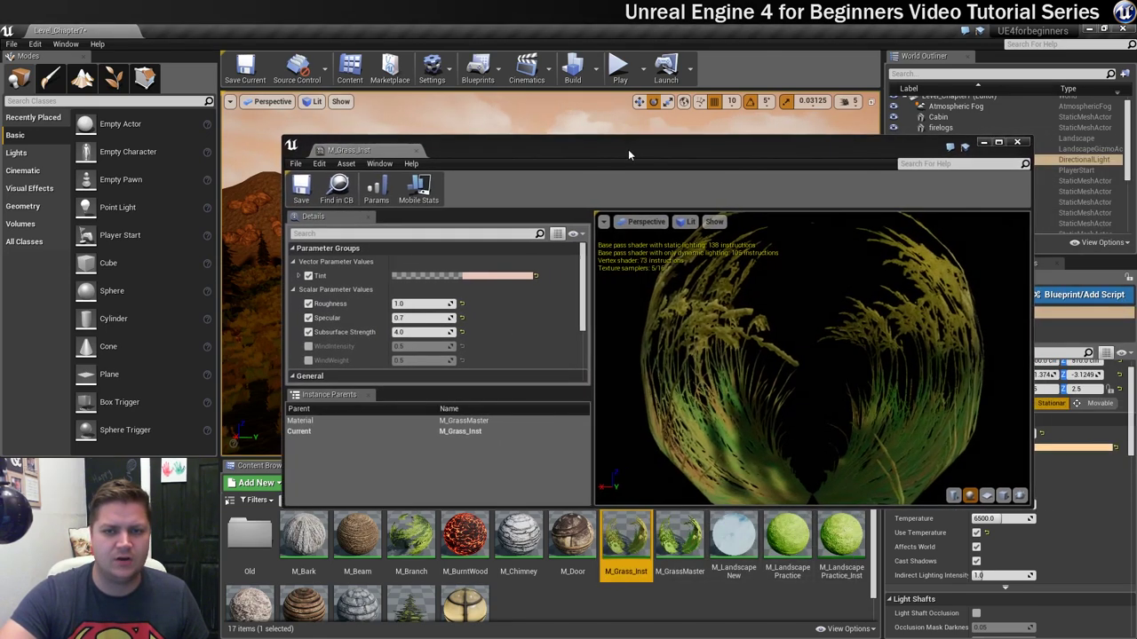
left_click(1018, 142)
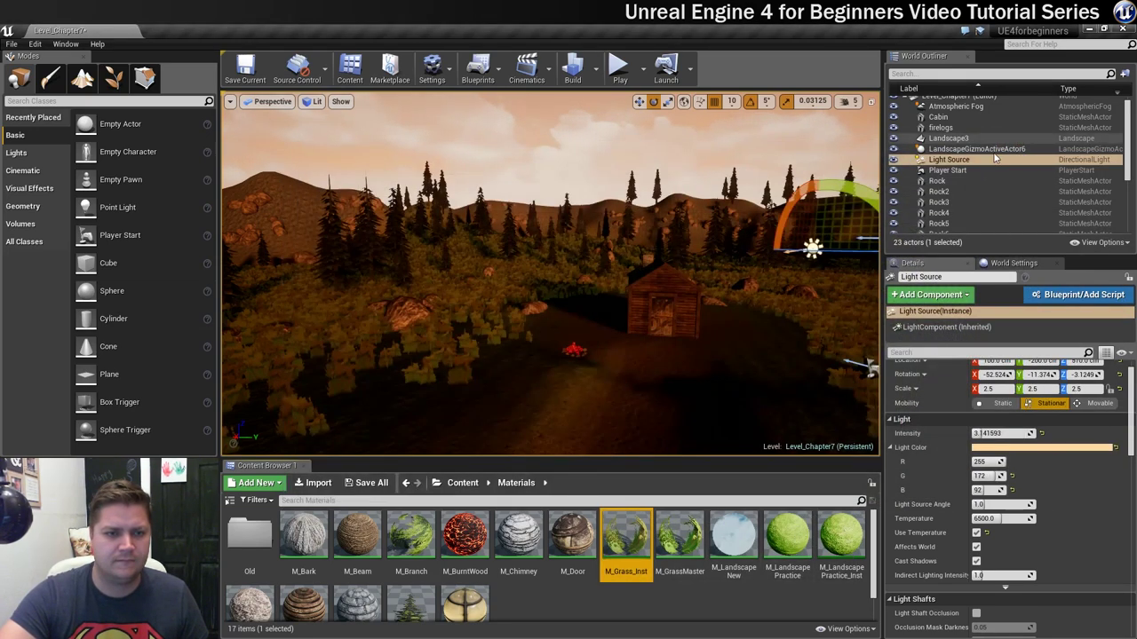
Step: Play-test the level, walking through the grass to the firelogs and cabin to examine the sunset lighting and grass tint, and end the session
left_click(619, 67)
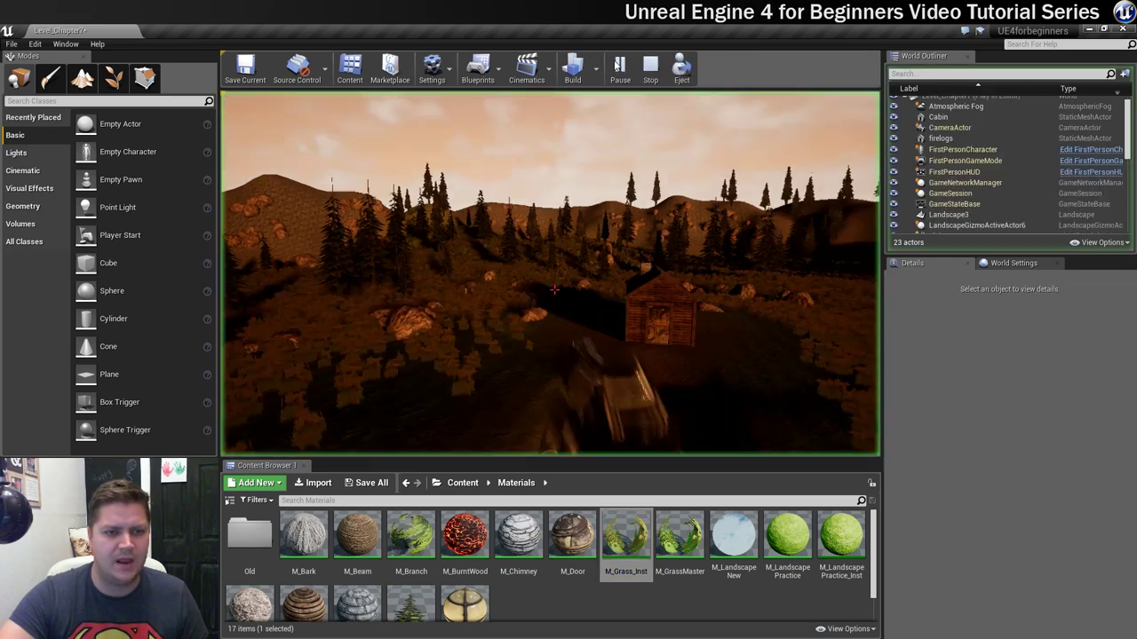
left_click(688, 277)
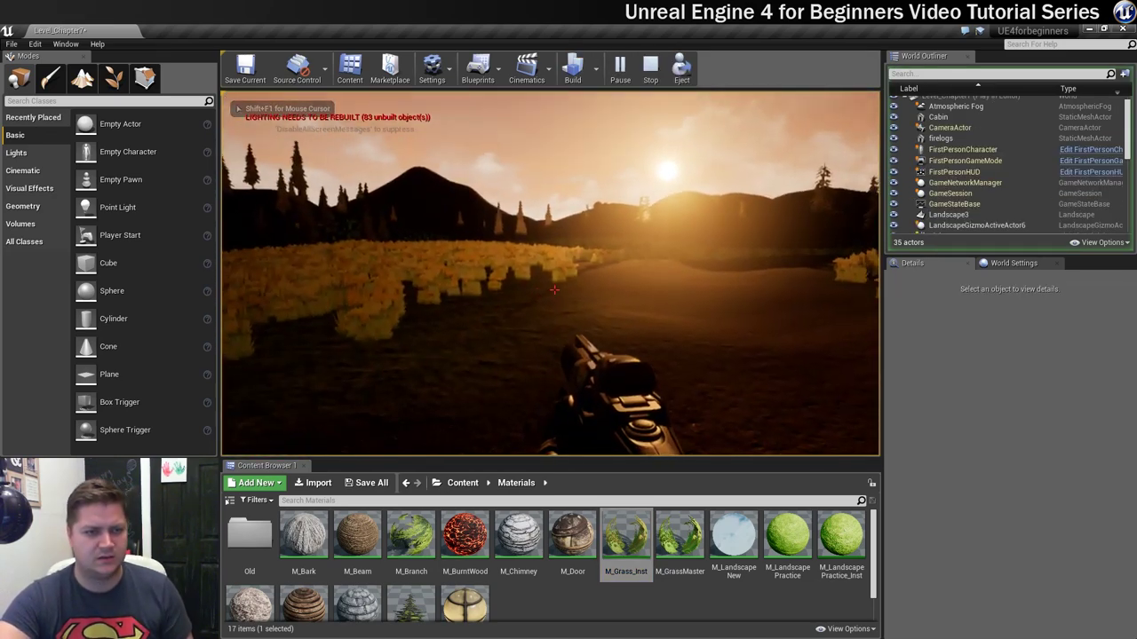
key("w")
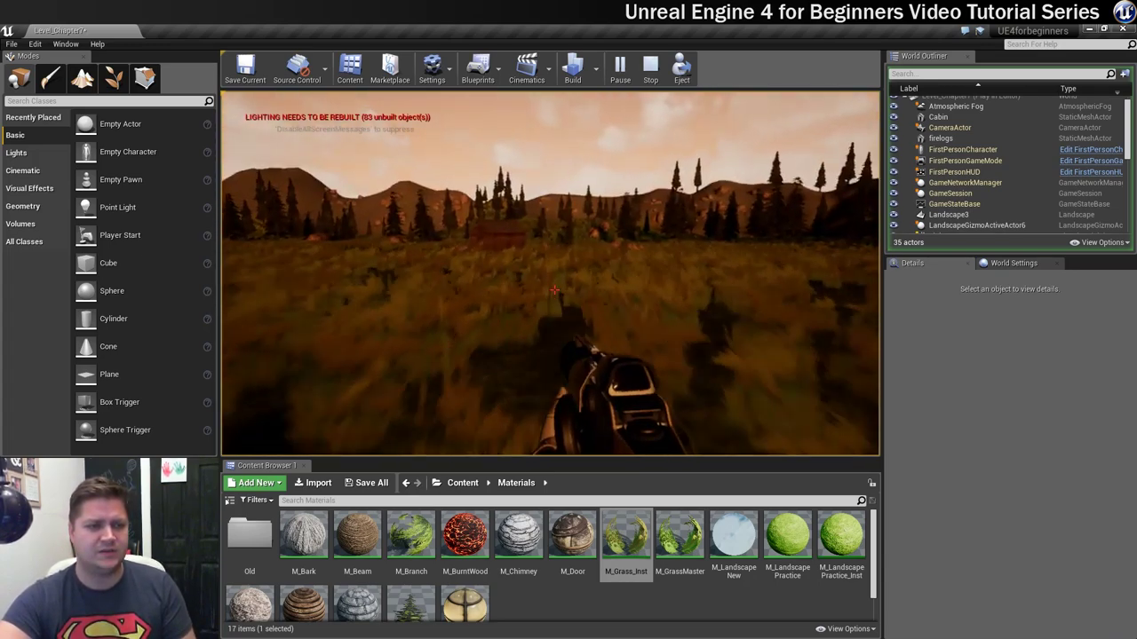
key("w")
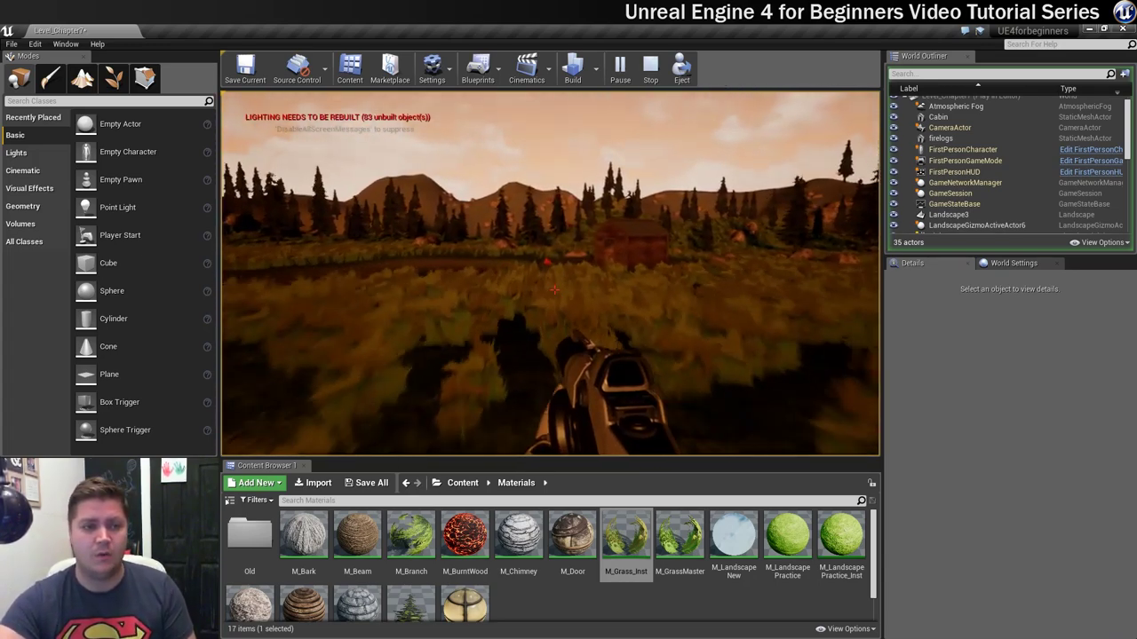
key("w")
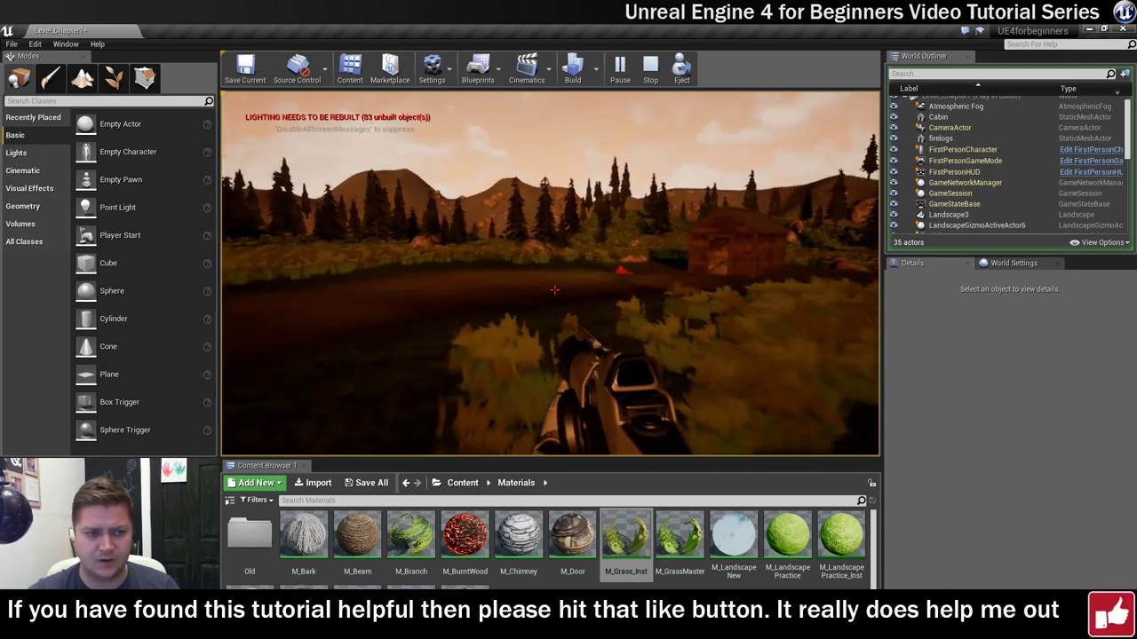
key("w")
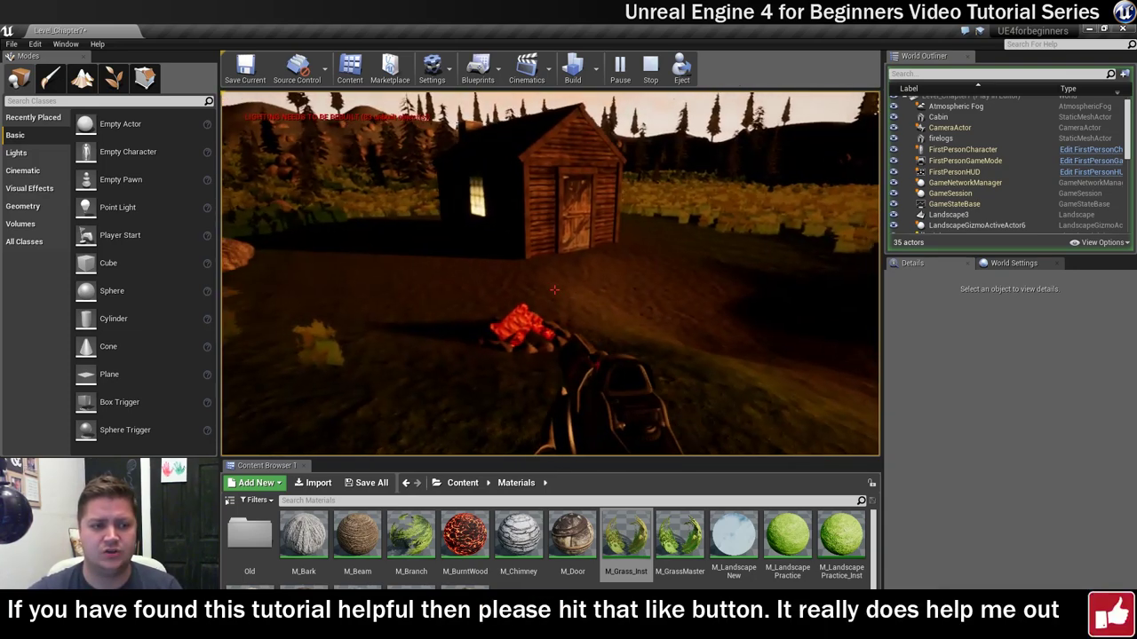
key("a")
key("w")
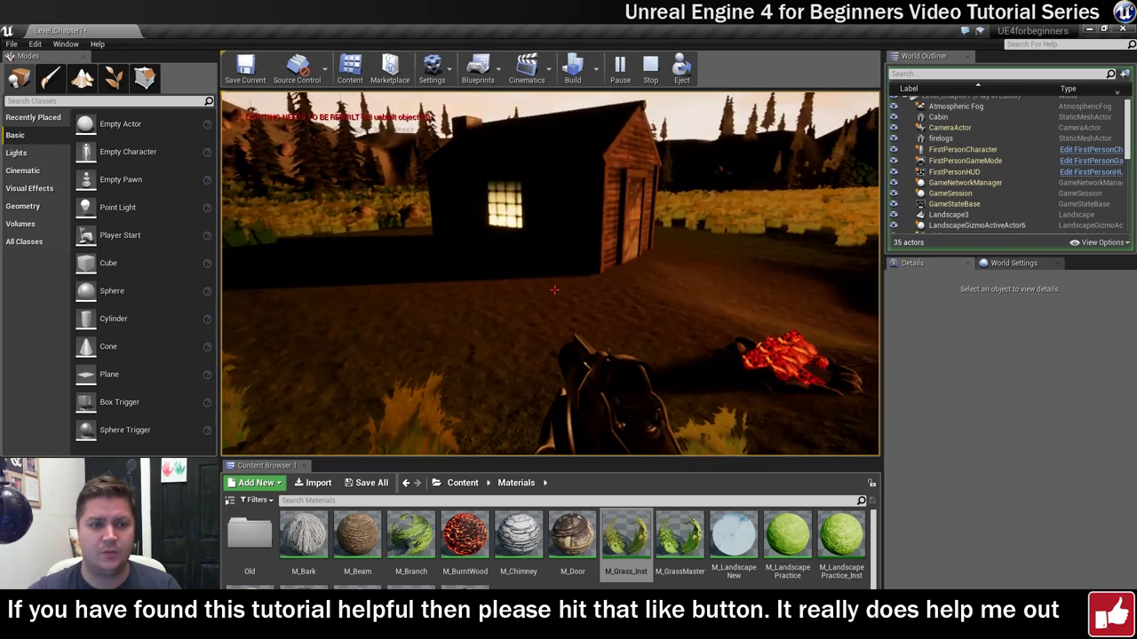
key("Escape")
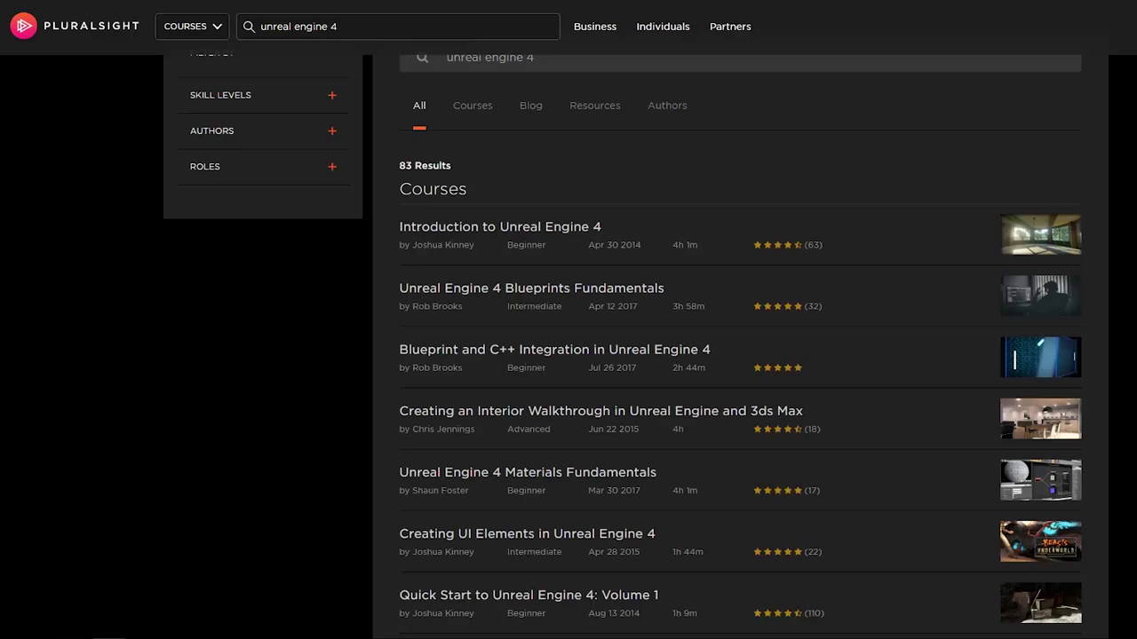
Step: Look through the Pluralsight course results for "unreal engine 4" down to the Blogs section
scroll(740, 373, "down", 1)
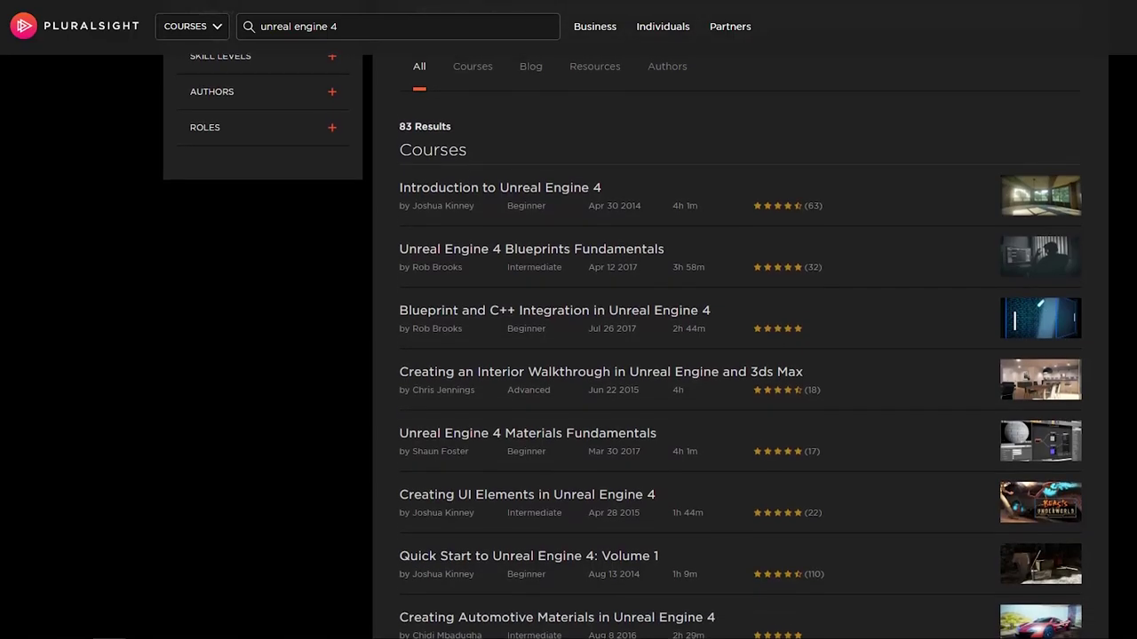
scroll(740, 346, "down", 1)
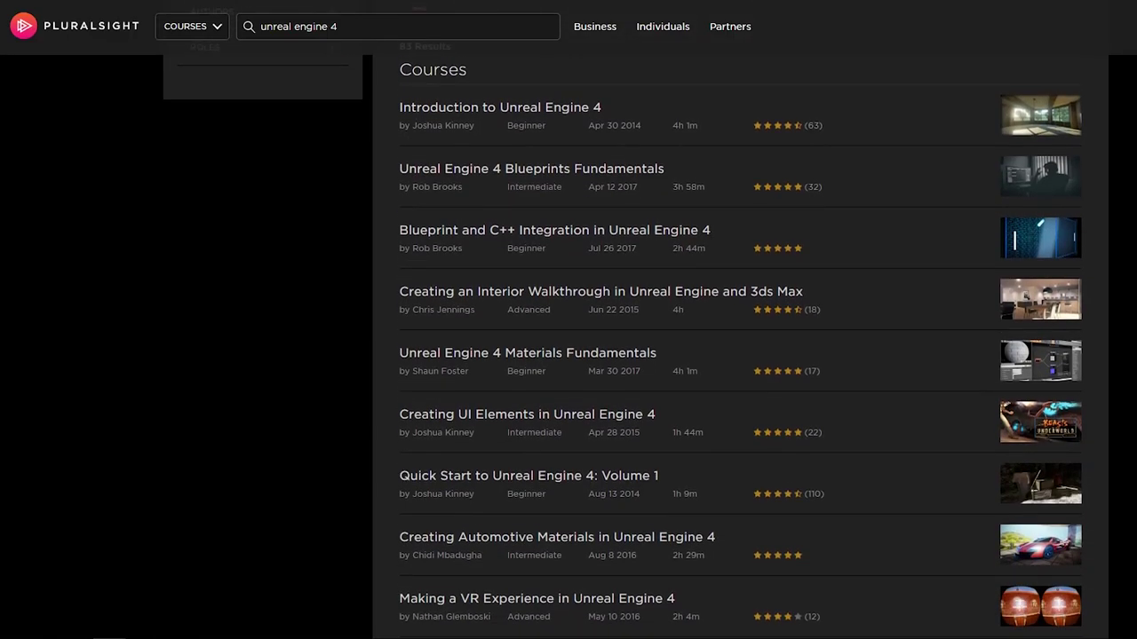
scroll(728, 355, "down", 1)
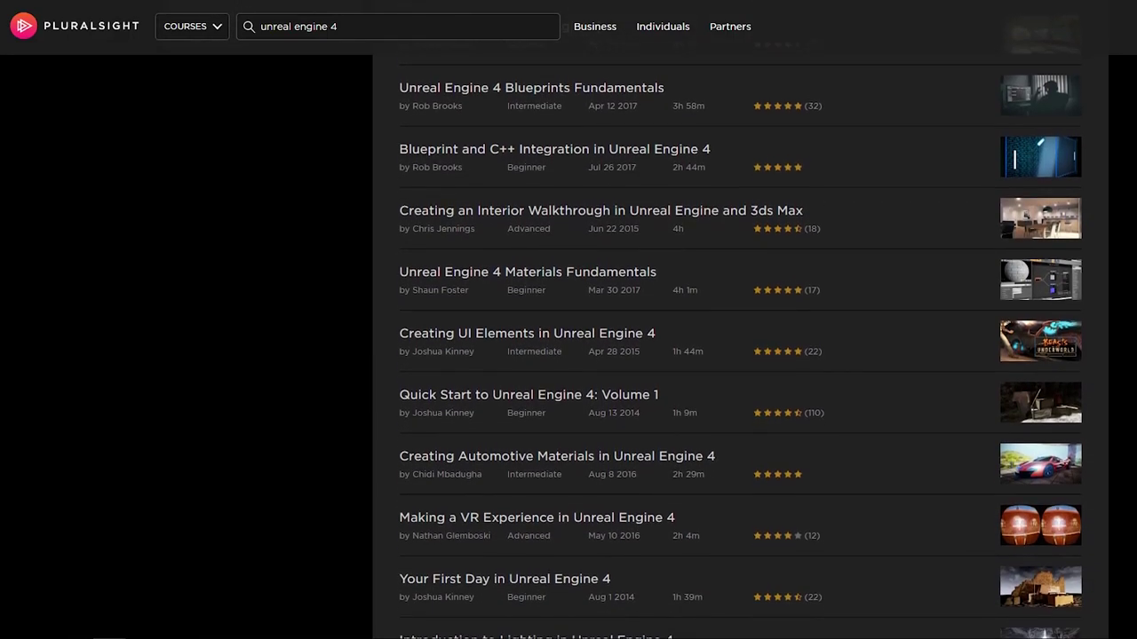
scroll(729, 355, "down", 1)
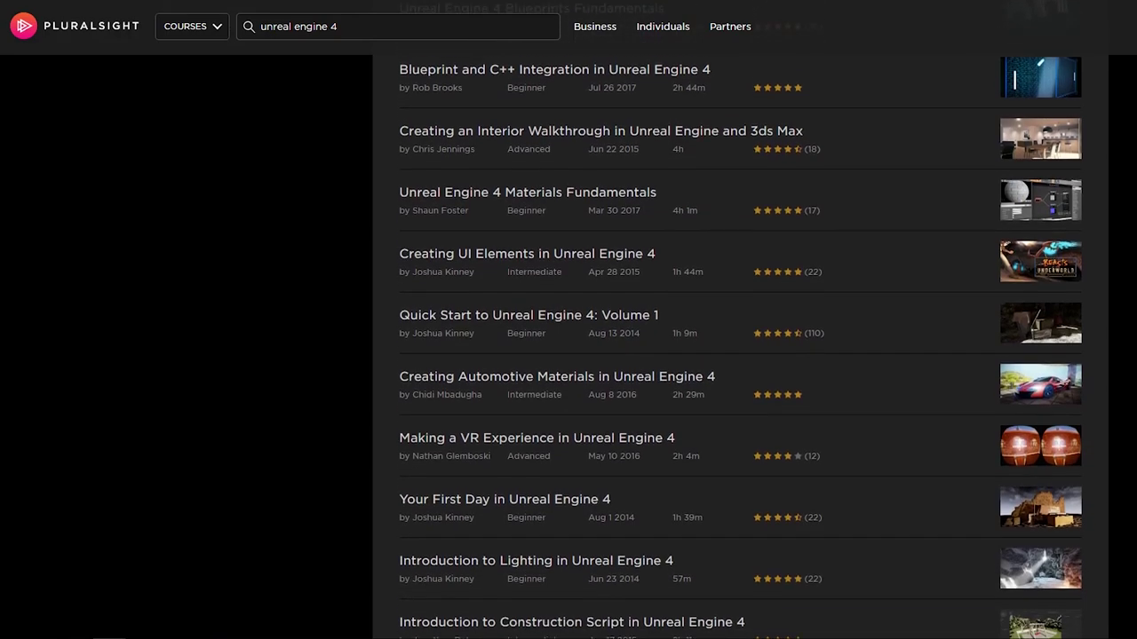
scroll(728, 355, "down", 1)
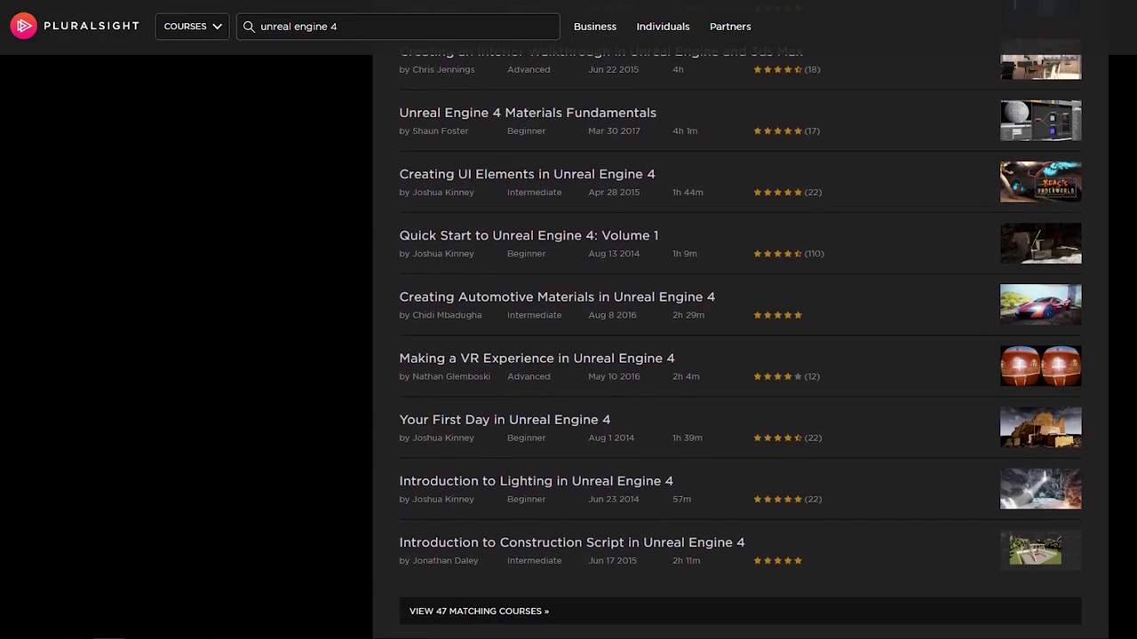
scroll(728, 355, "down", 1)
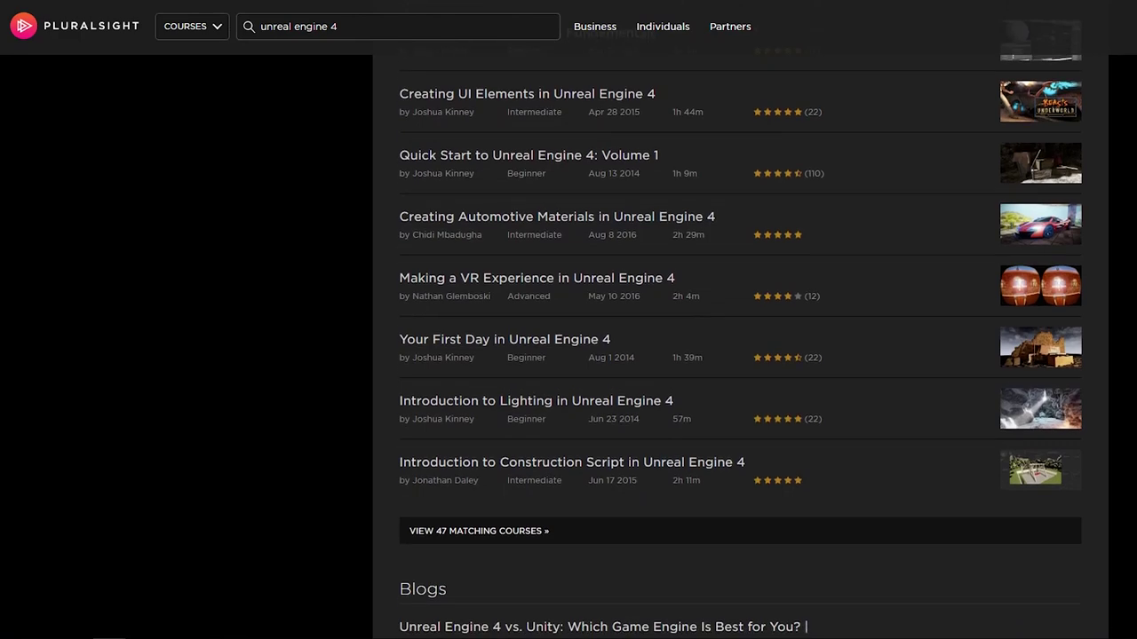